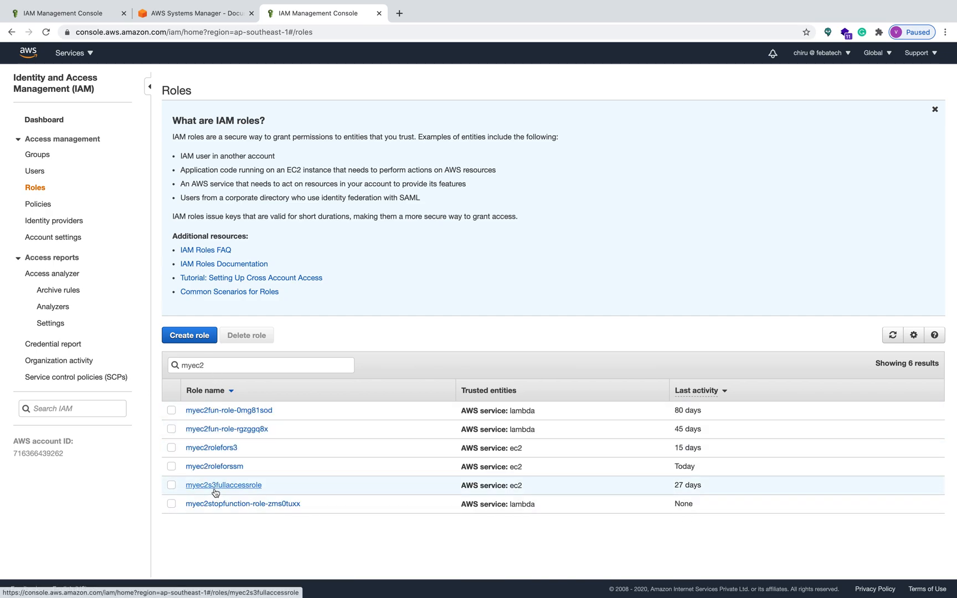
# - View the summary of the myec2roleforssm role, and open the EC2 console in the Asia Pacific (Singapore) region
pyautogui.click(210, 468)
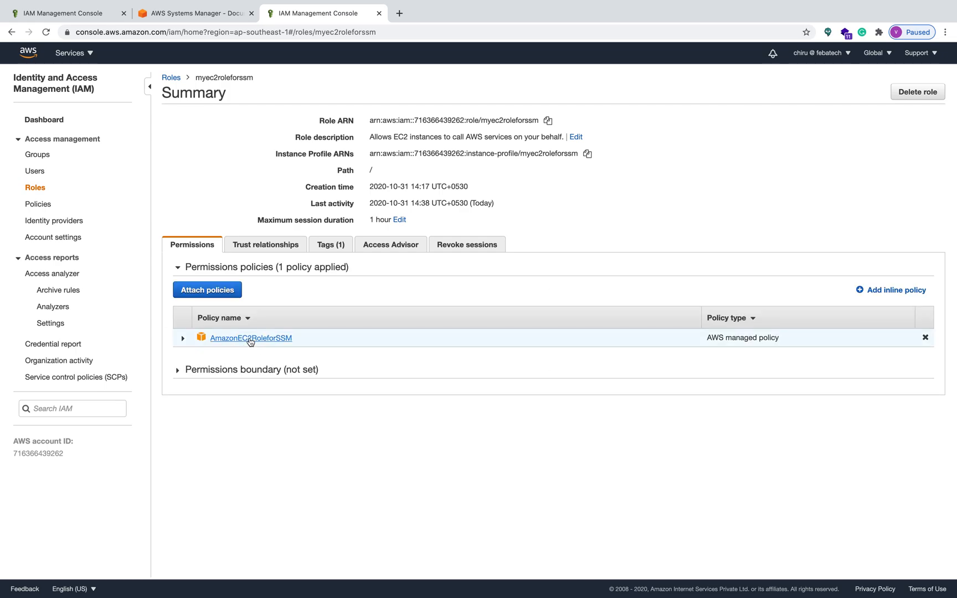
pyautogui.click(203, 13)
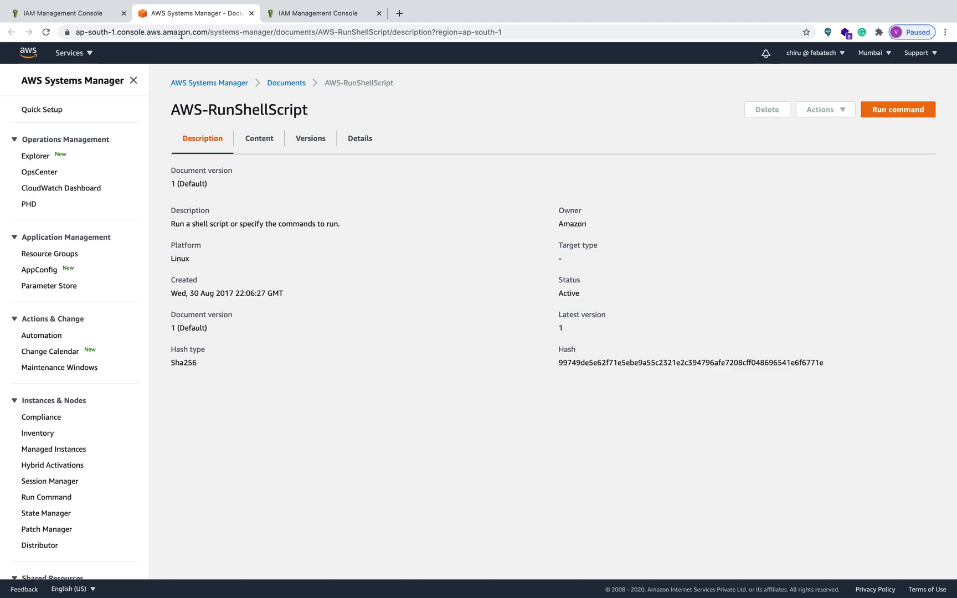
pyautogui.click(69, 53)
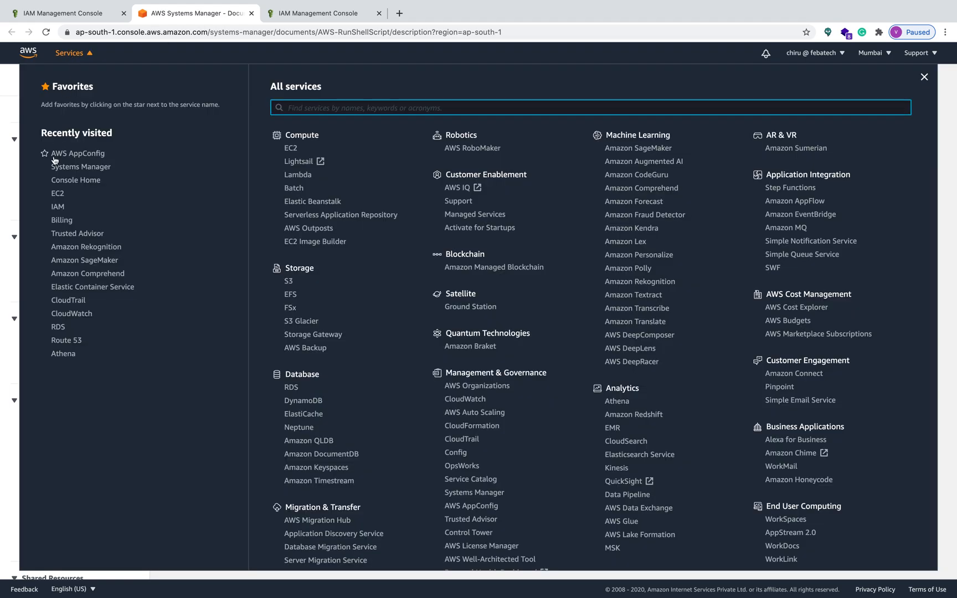
pyautogui.click(290, 149)
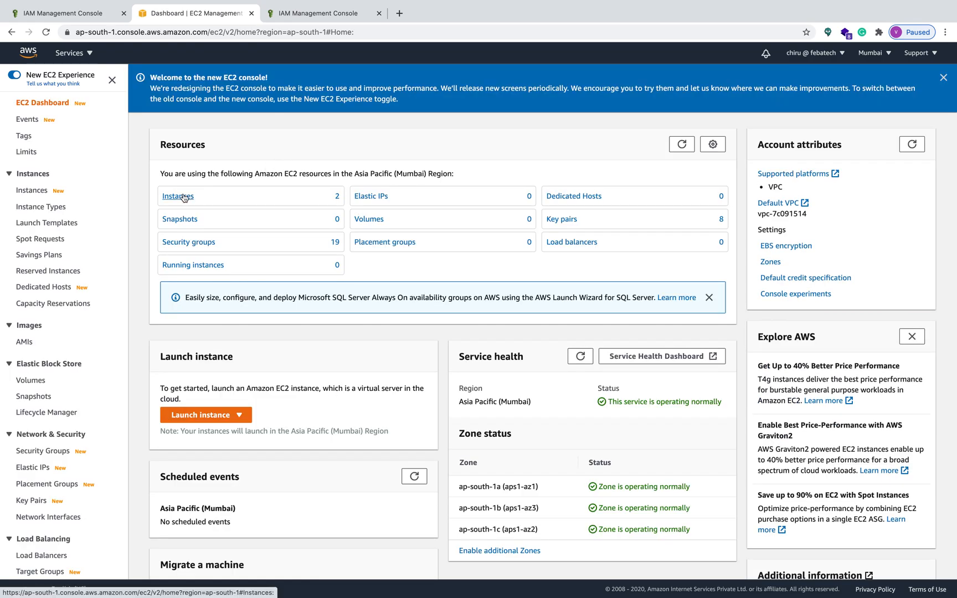
pyautogui.click(887, 53)
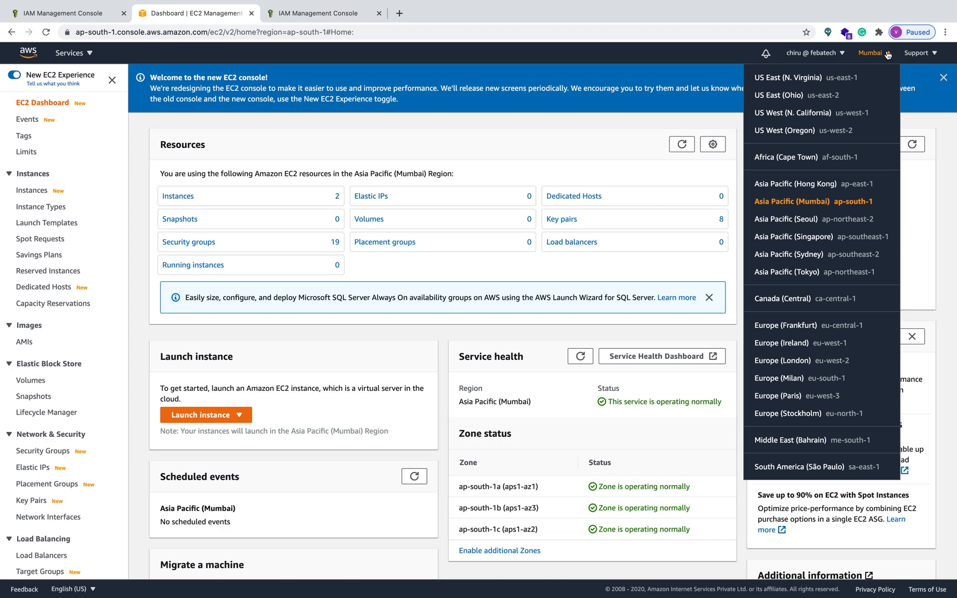
pyautogui.click(802, 236)
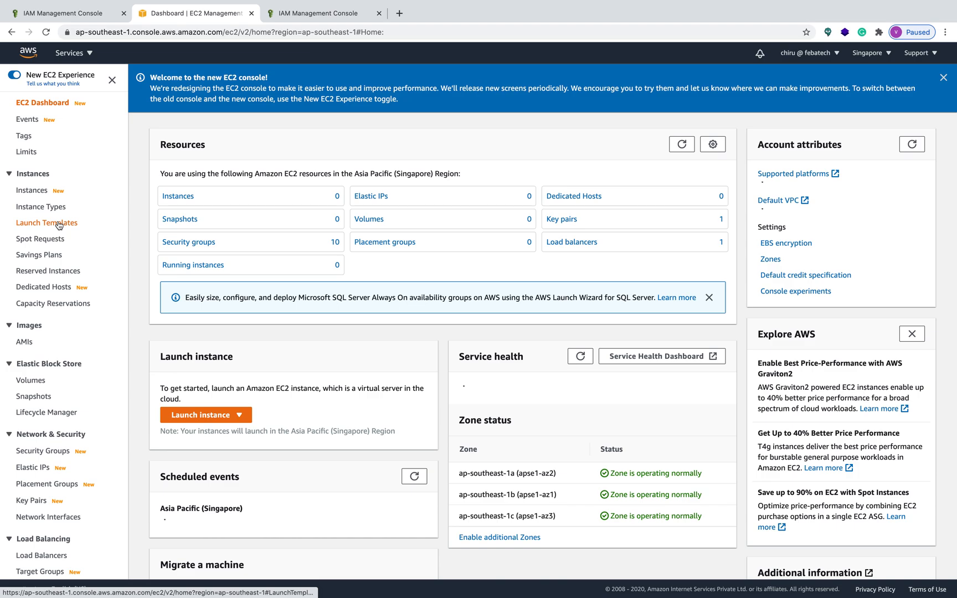
# - Open the myec2instanceslt launch template and examine its storage, resource tags, advanced details and instance details
pyautogui.click(58, 223)
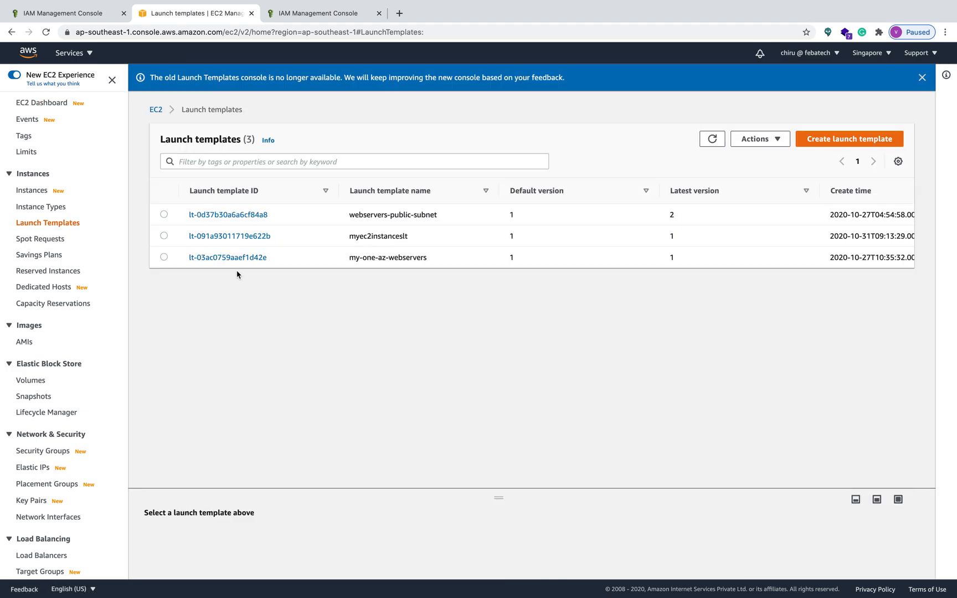
pyautogui.click(230, 237)
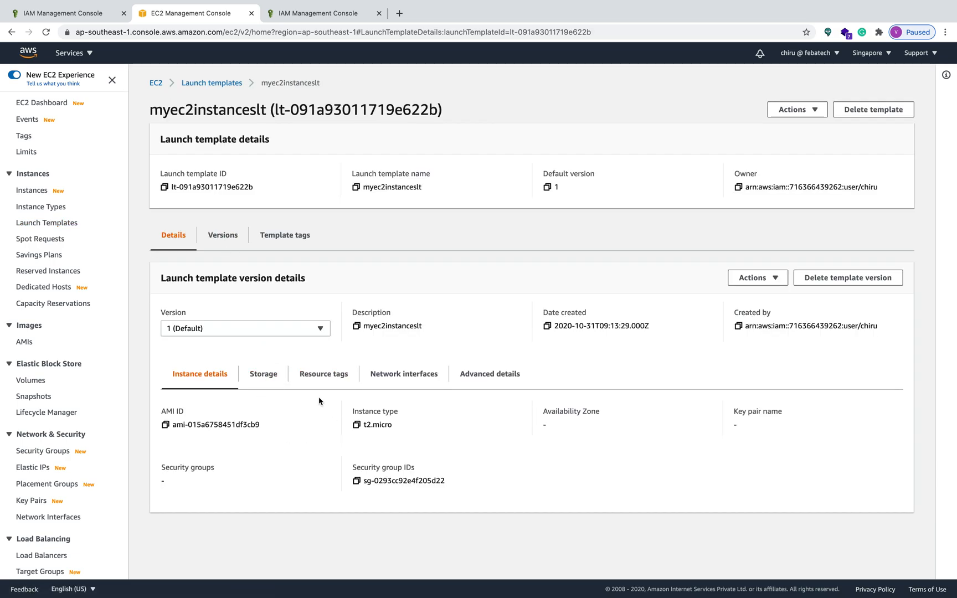
pyautogui.click(264, 378)
pyautogui.click(321, 378)
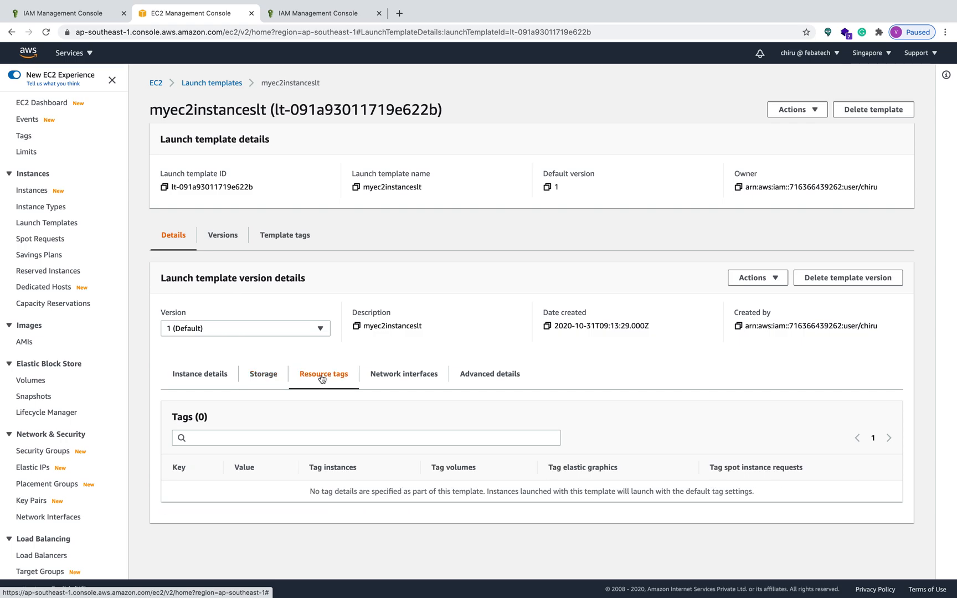
pyautogui.click(300, 328)
pyautogui.click(300, 328)
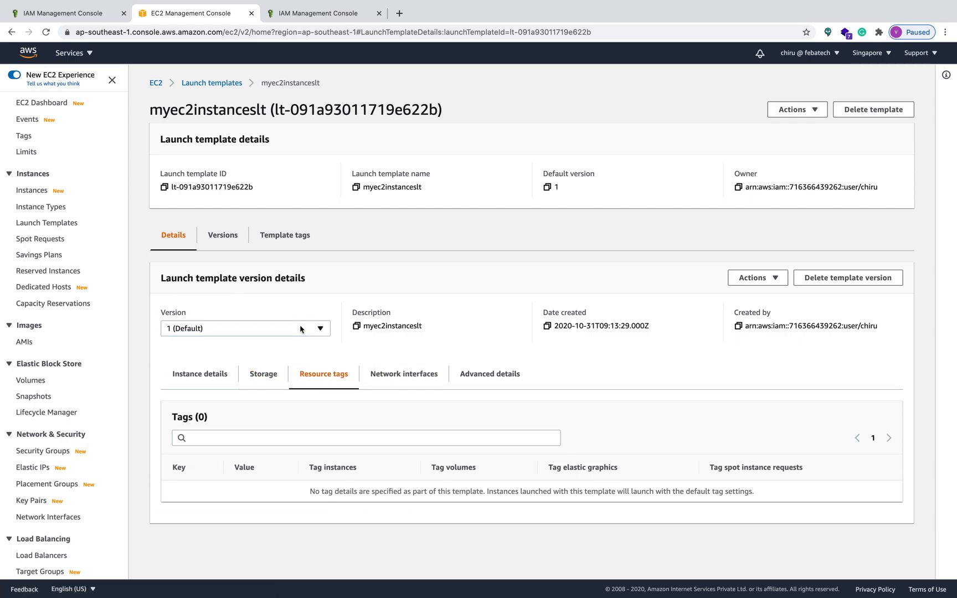
pyautogui.click(483, 375)
pyautogui.scroll(-5, 333, 455)
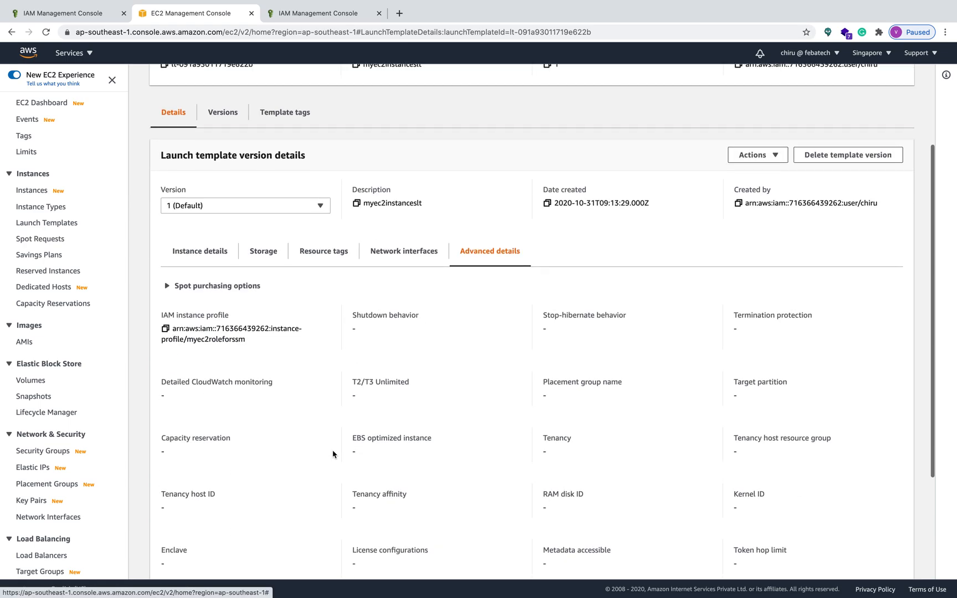
pyautogui.scroll(2, 333, 454)
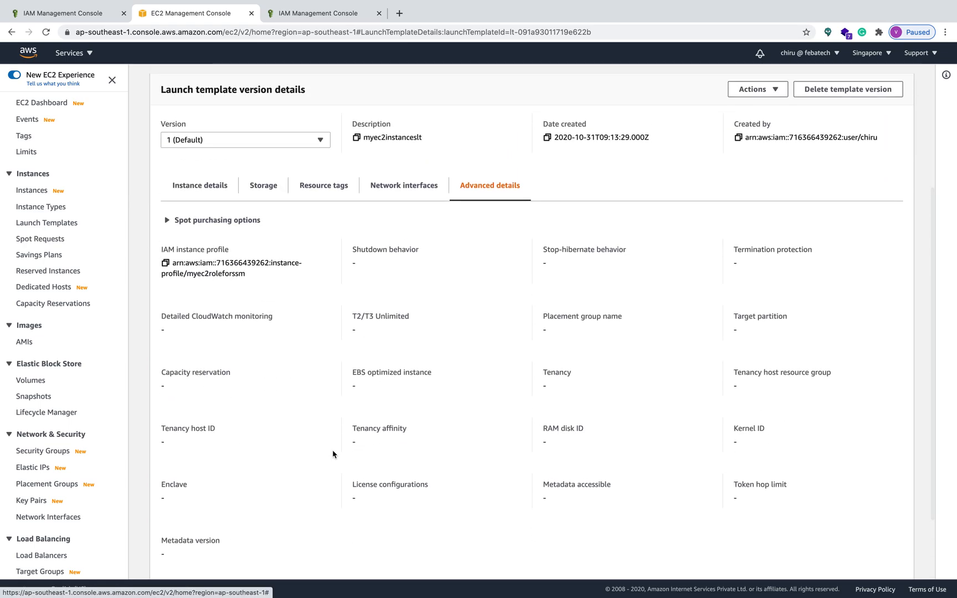
pyautogui.scroll(3, 333, 455)
pyautogui.click(200, 335)
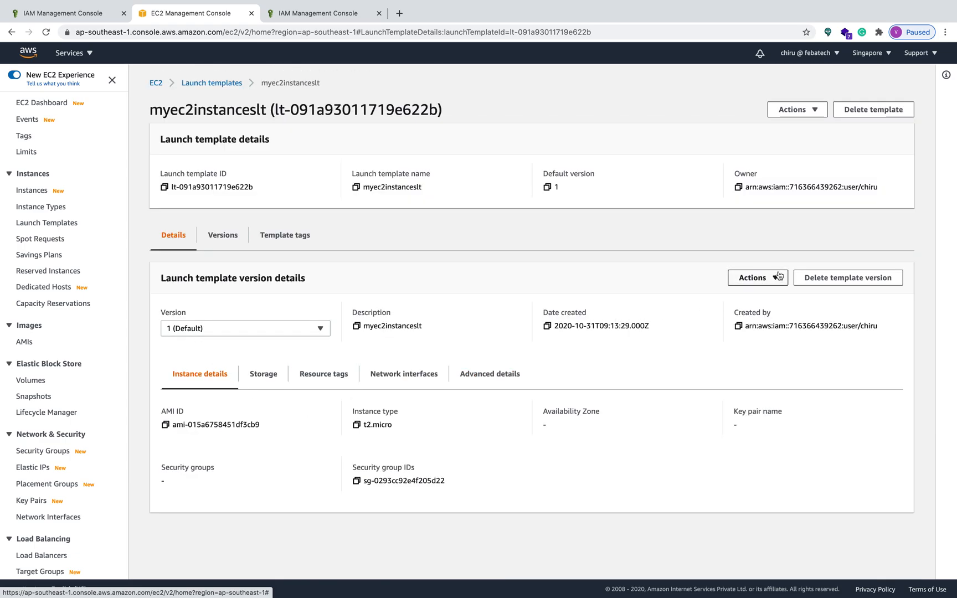
# - Start an instance launch from version 1 of the myec2instanceslt template and set the number of instances to 2
pyautogui.click(754, 278)
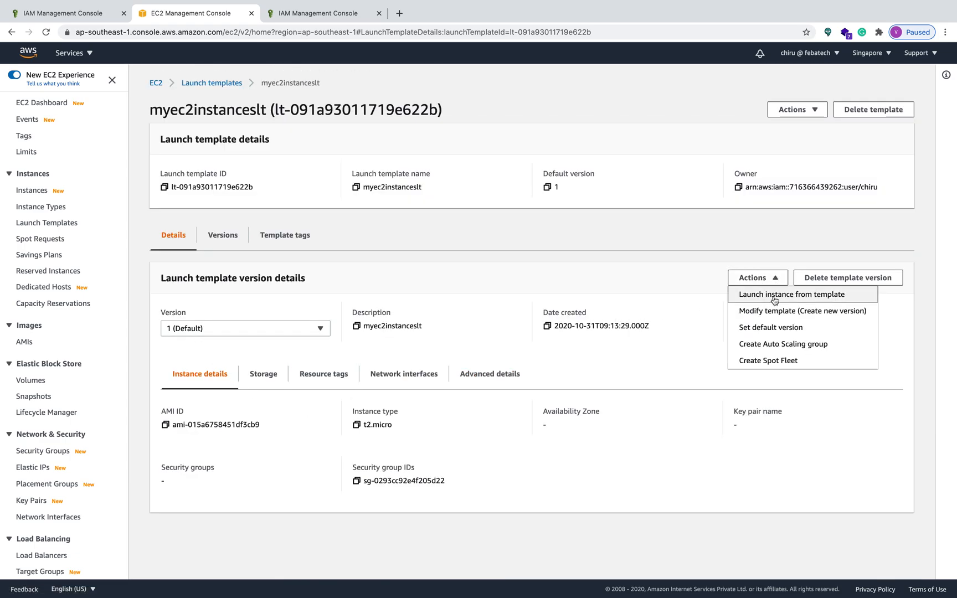
pyautogui.click(774, 300)
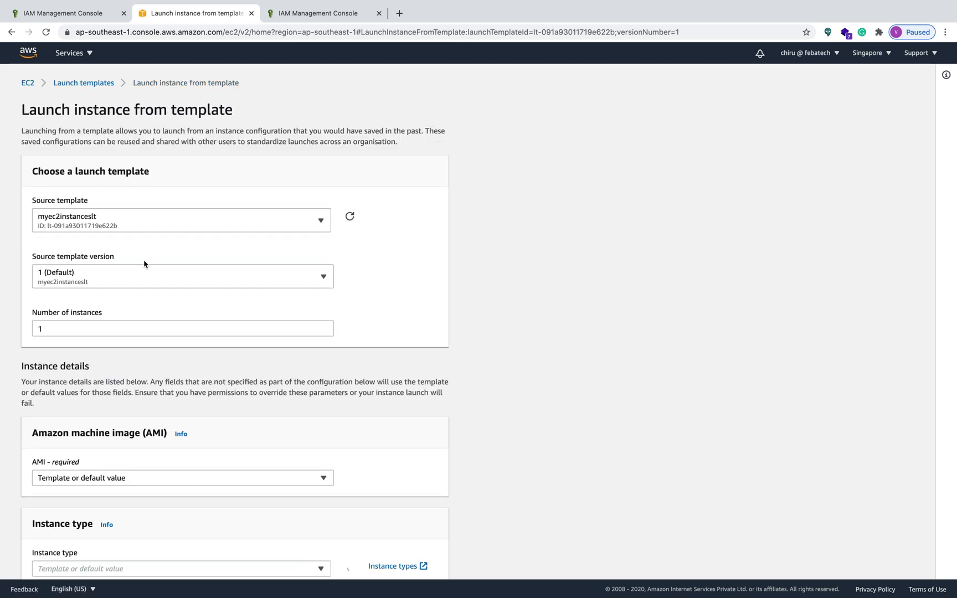
pyautogui.moveTo(74, 328); pyautogui.dragTo(27, 330)
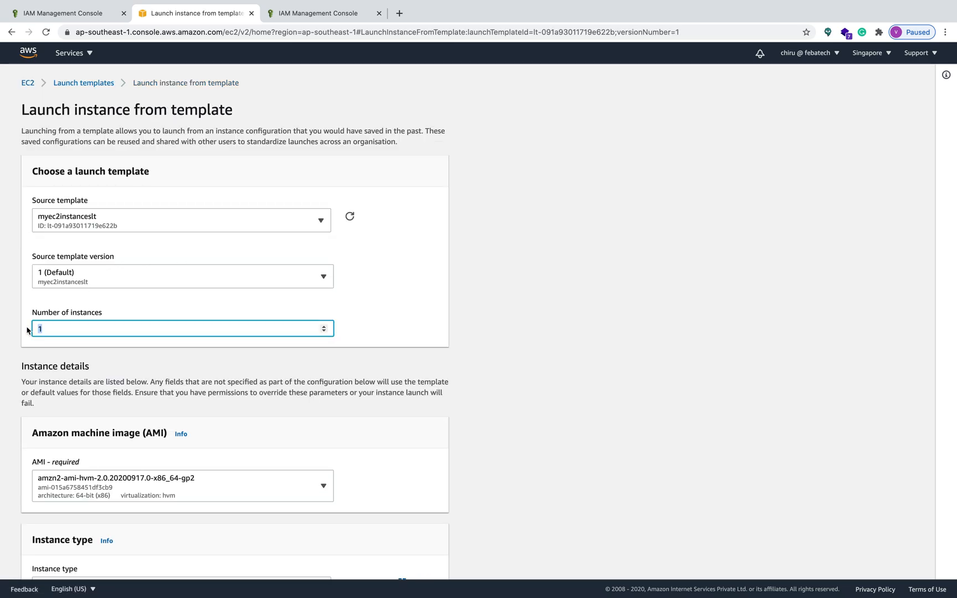
pyautogui.write('2')
pyautogui.click(248, 367)
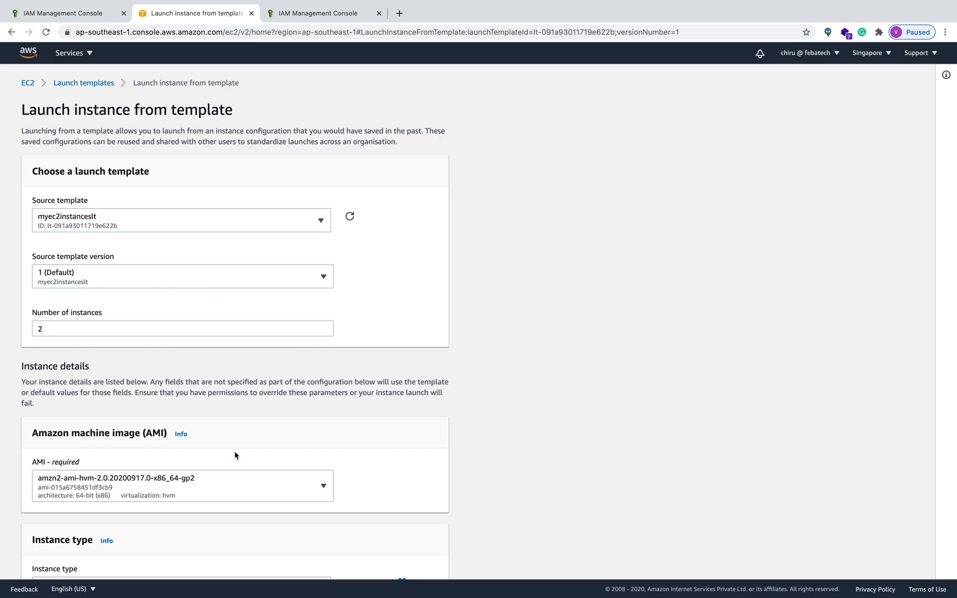
# - Review the template's settings, including the IAM instance profile in the advanced details, and launch the instances
pyautogui.scroll(-2, 235, 474)
pyautogui.scroll(-2, 235, 474)
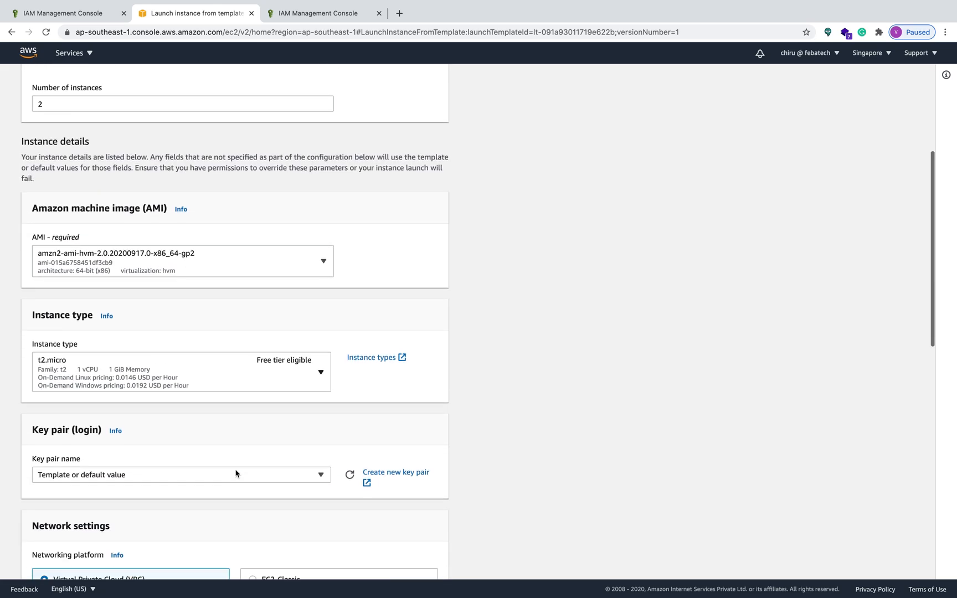
pyautogui.scroll(-2, 236, 473)
pyautogui.scroll(-2, 236, 474)
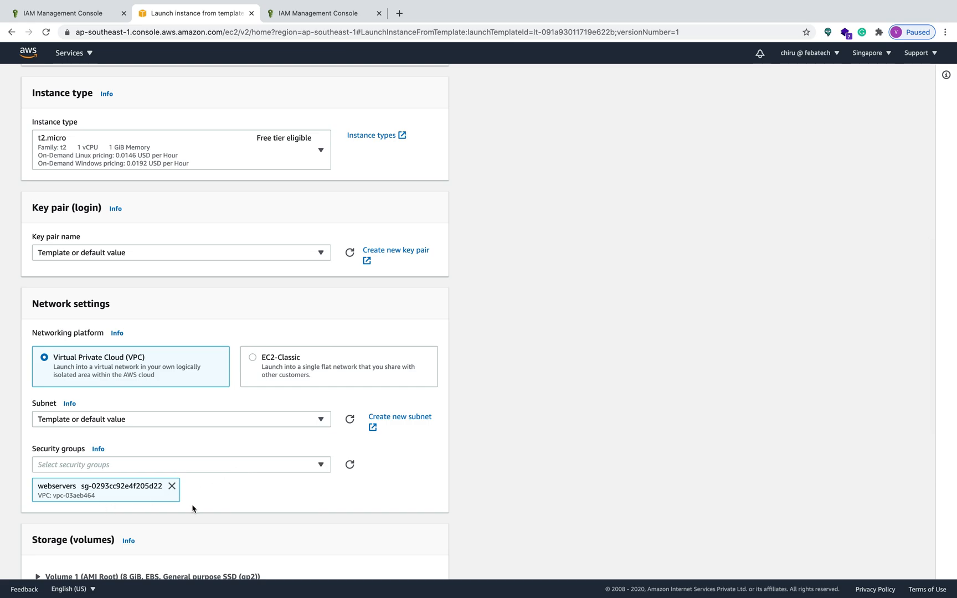
pyautogui.scroll(-7, 193, 509)
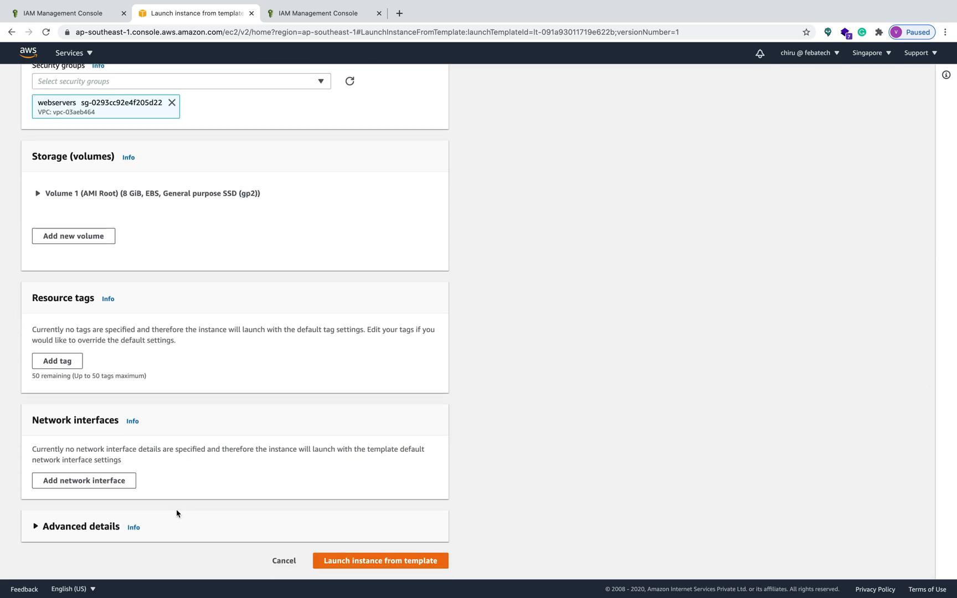
pyautogui.click(36, 526)
pyautogui.scroll(-3, 110, 526)
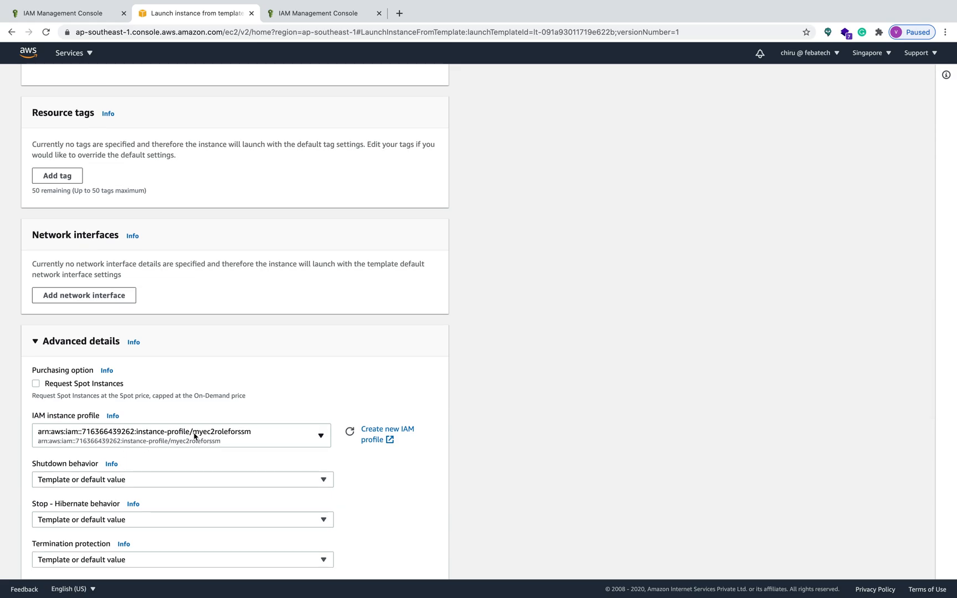
pyautogui.scroll(-10, 272, 399)
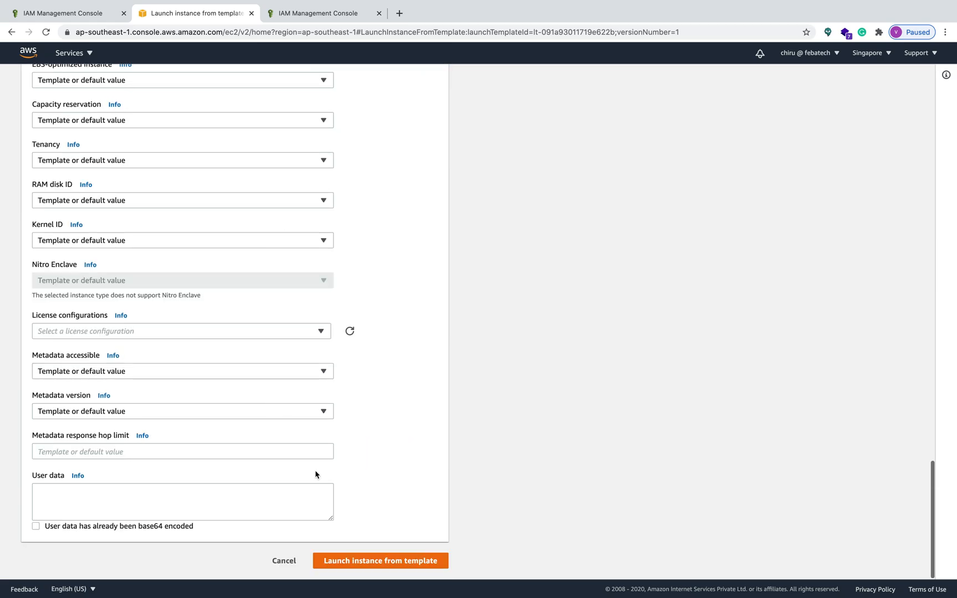
pyautogui.click(369, 564)
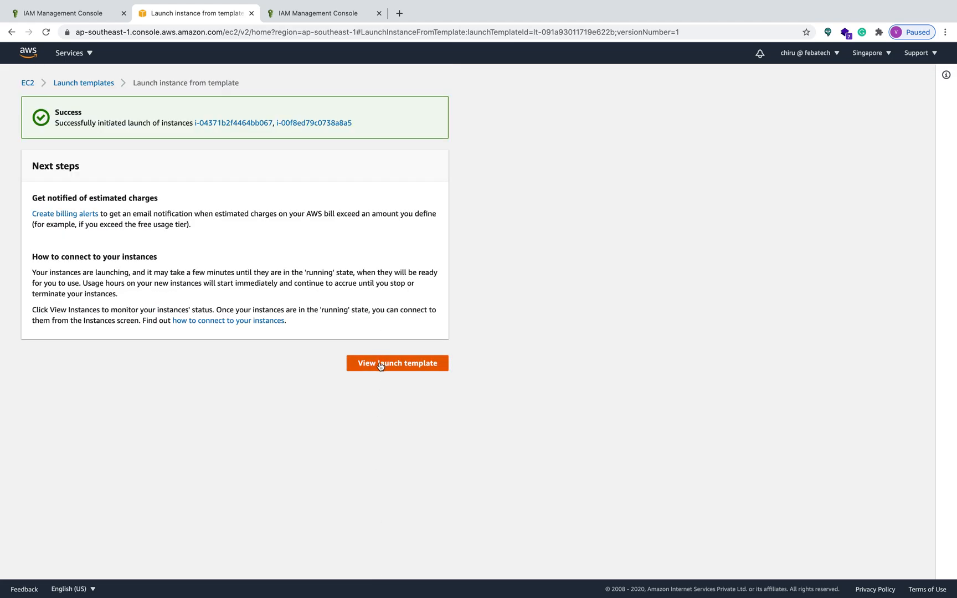
# - Leave the launch template pages and open the list of EC2 instances from the EC2 dashboard
pyautogui.click(380, 364)
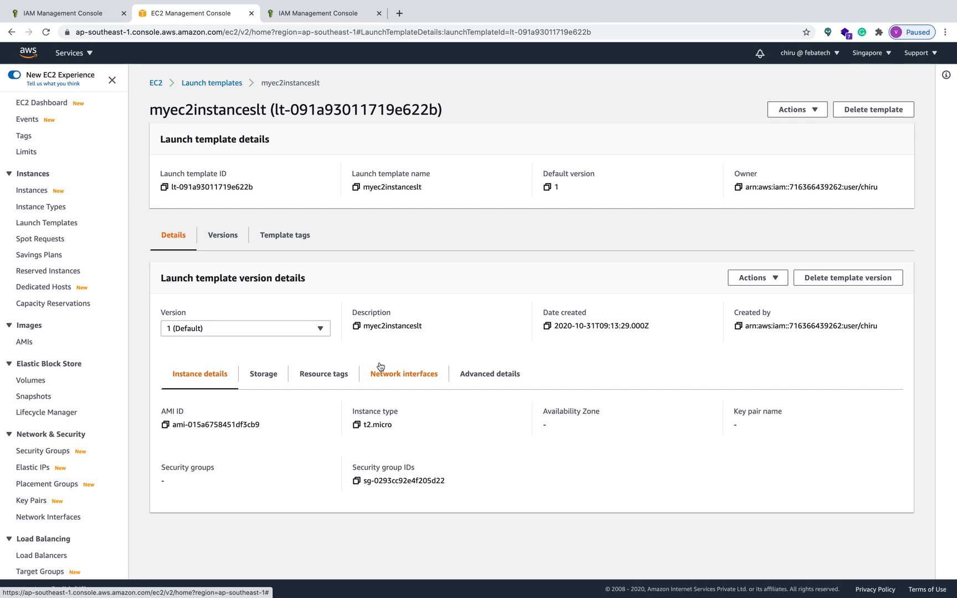
pyautogui.click(211, 83)
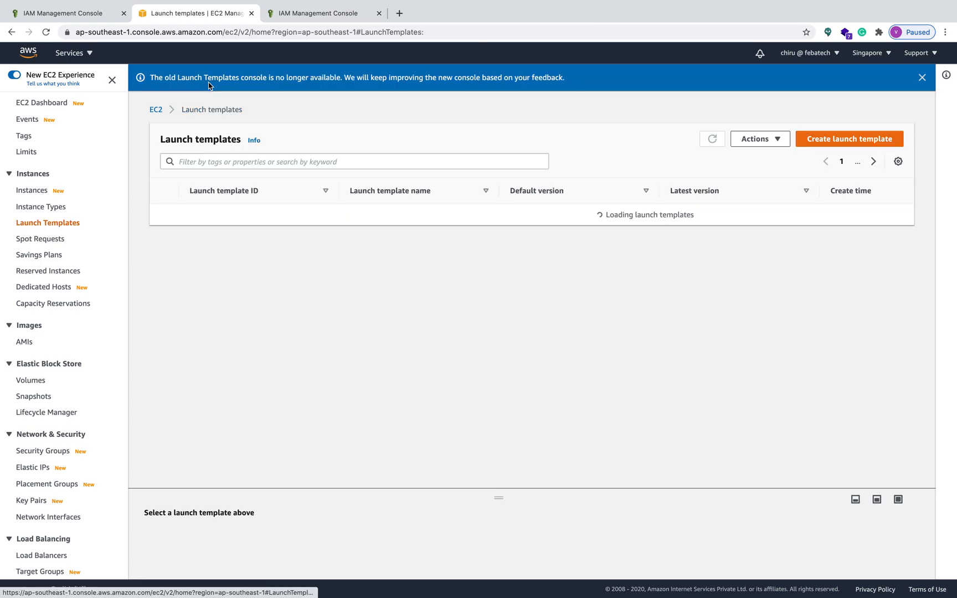
pyautogui.click(46, 103)
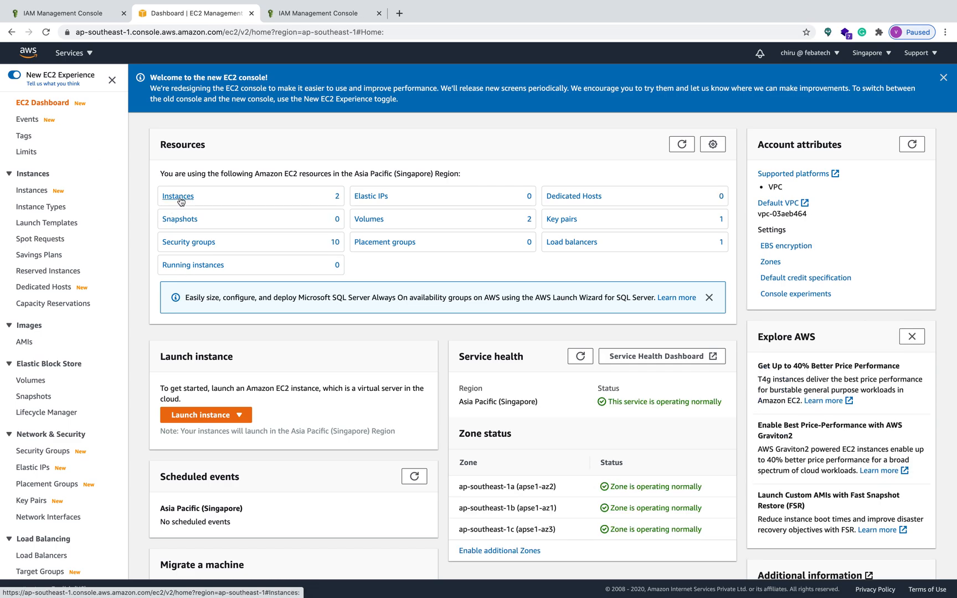
pyautogui.click(179, 197)
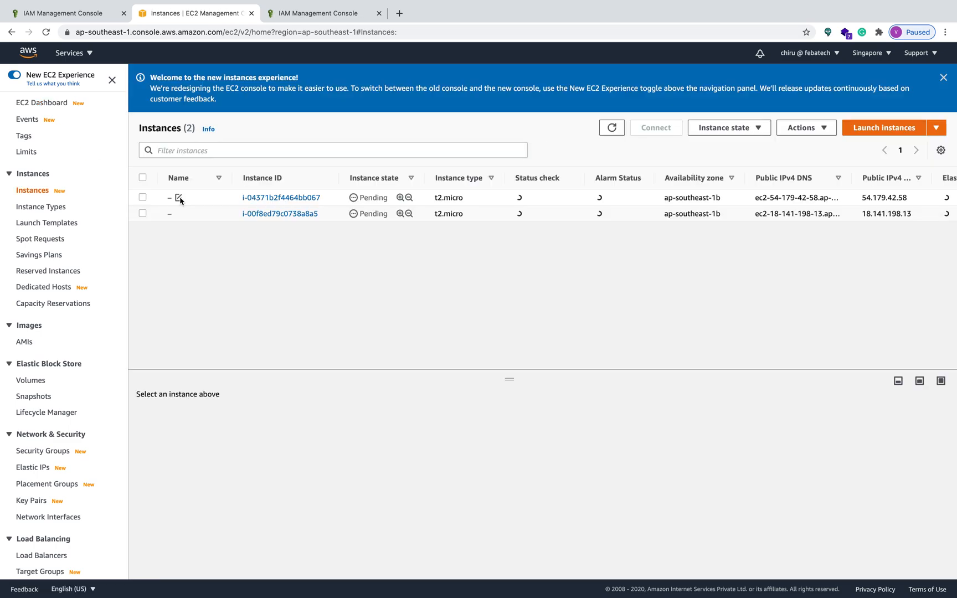
# - Name the second listed instance webserver1 and the first listed one webserver2, and refresh the instance list
pyautogui.click(178, 215)
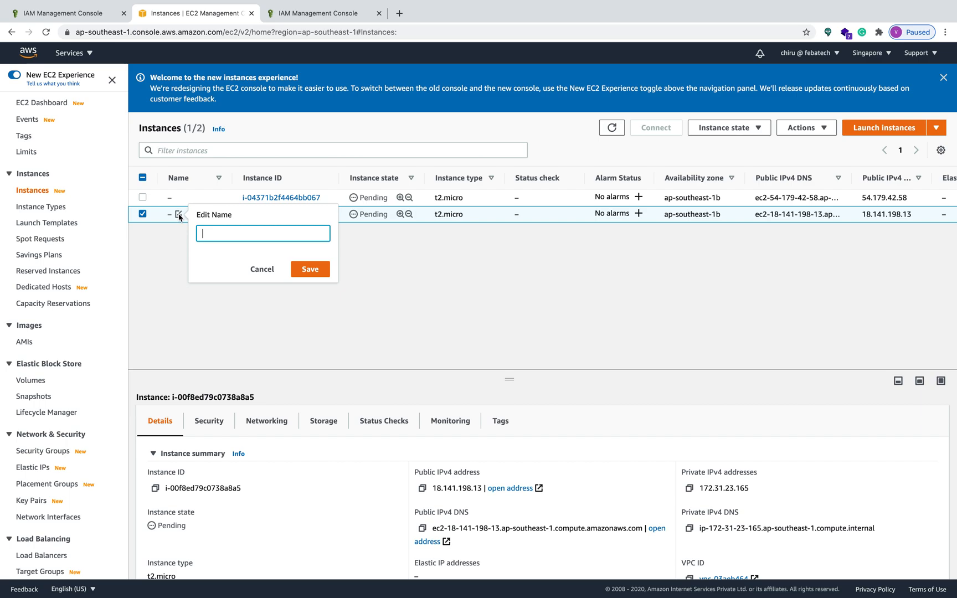
pyautogui.write('webserver1')
pyautogui.click(311, 270)
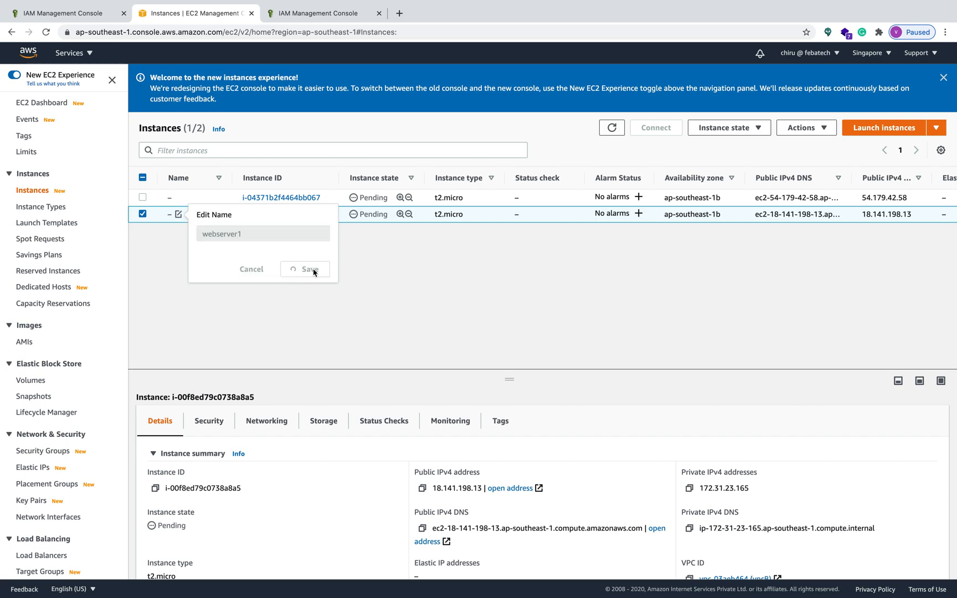
pyautogui.click(178, 198)
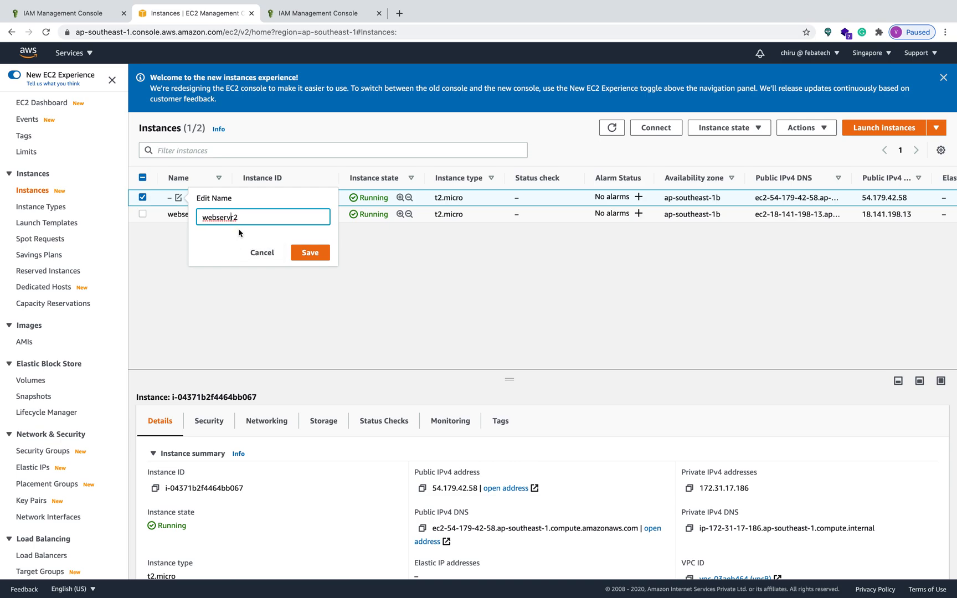
pyautogui.click(311, 252)
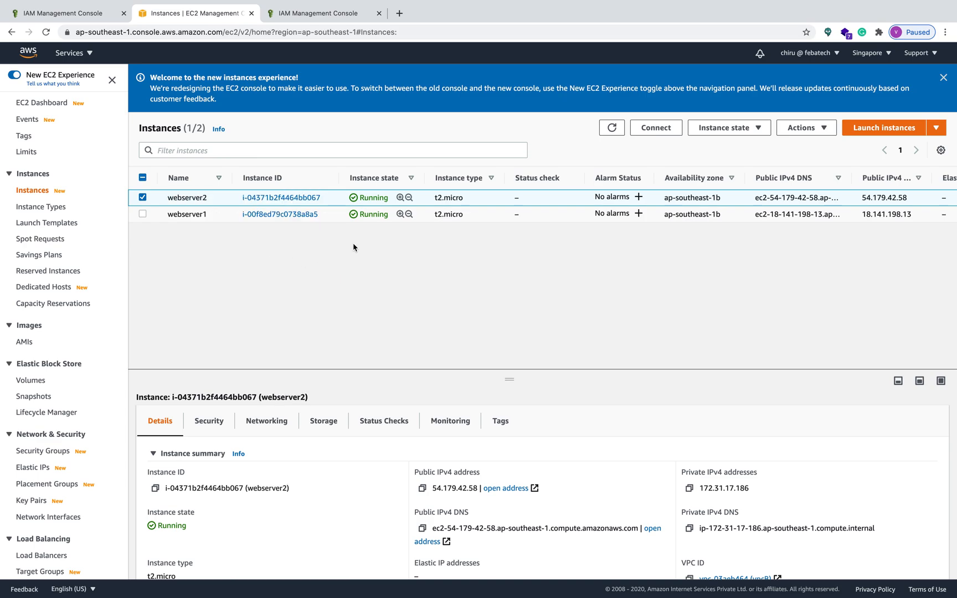
pyautogui.click(611, 127)
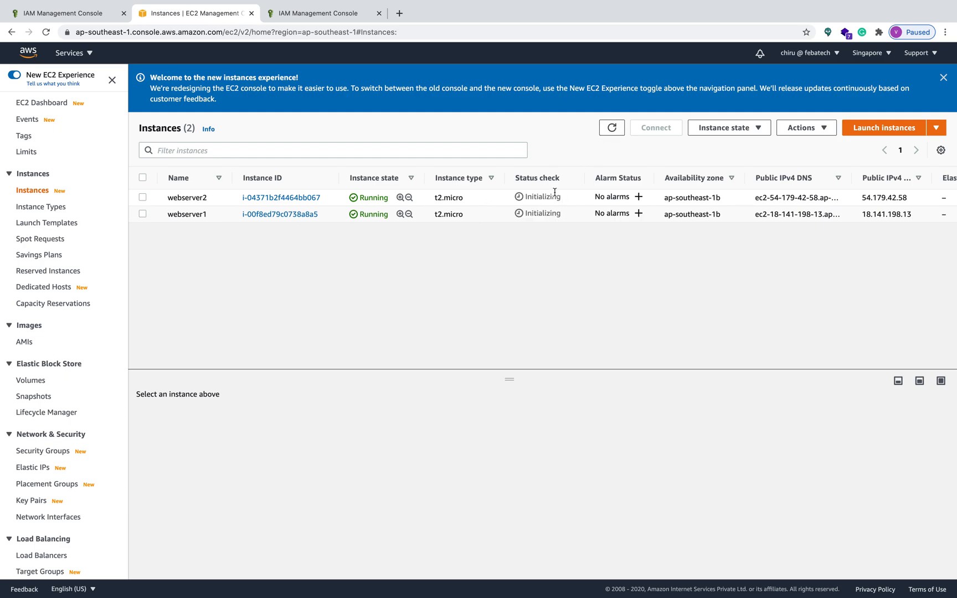
# - Open AWS Systems Manager in the browser tab that shows the IAM role, using the Singapore region
pyautogui.click(325, 15)
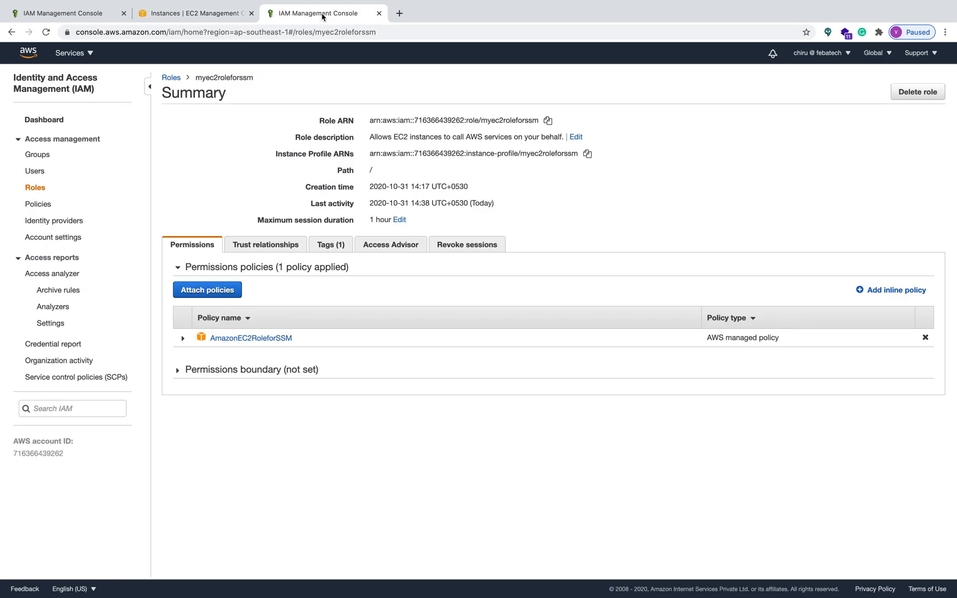
pyautogui.click(21, 51)
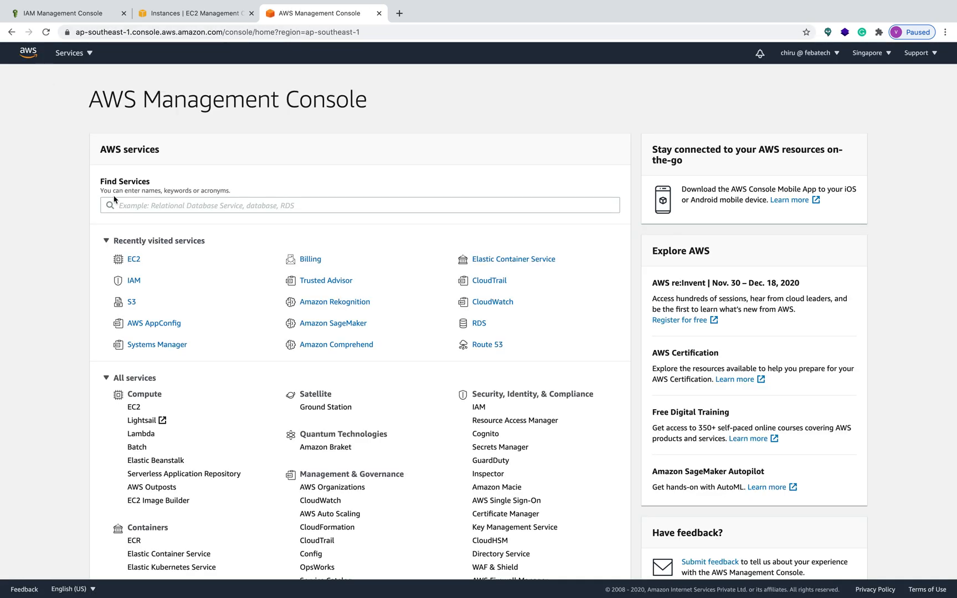
pyautogui.click(151, 346)
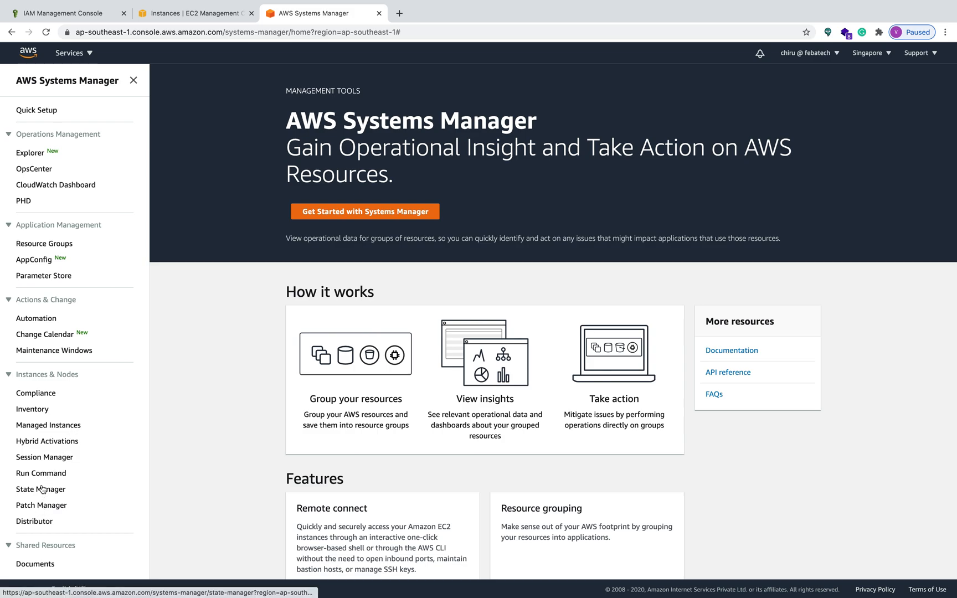
# - Open the managed instances list in Systems Manager, and refresh the EC2 instance list to check both instances' status
pyautogui.scroll(-1, 97, 455)
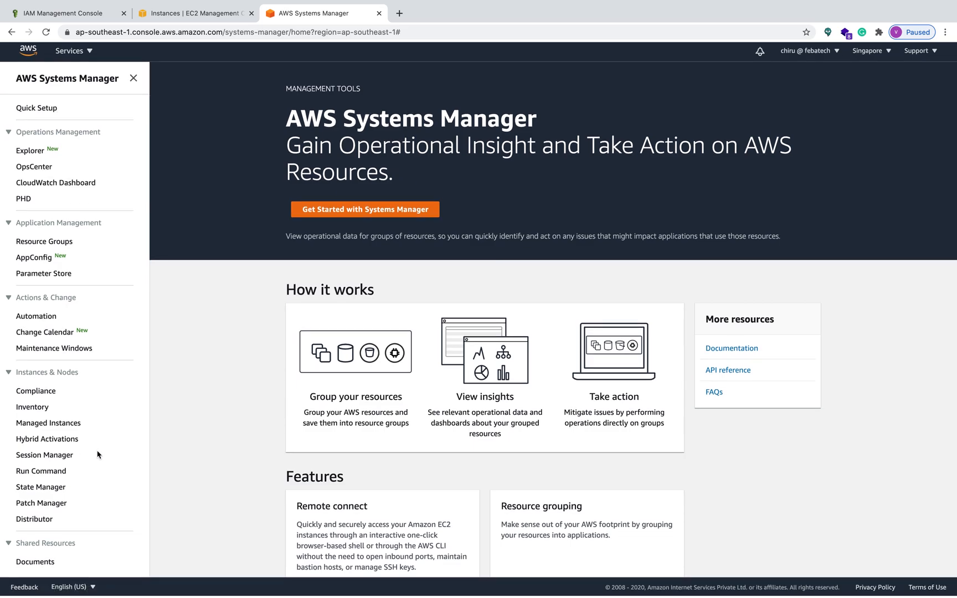
pyautogui.click(47, 427)
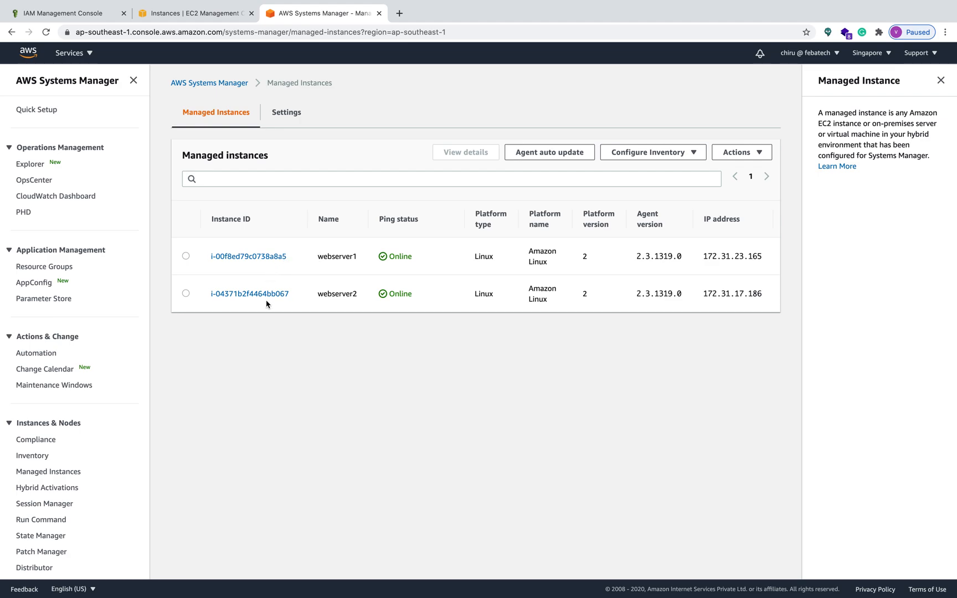
pyautogui.click(194, 14)
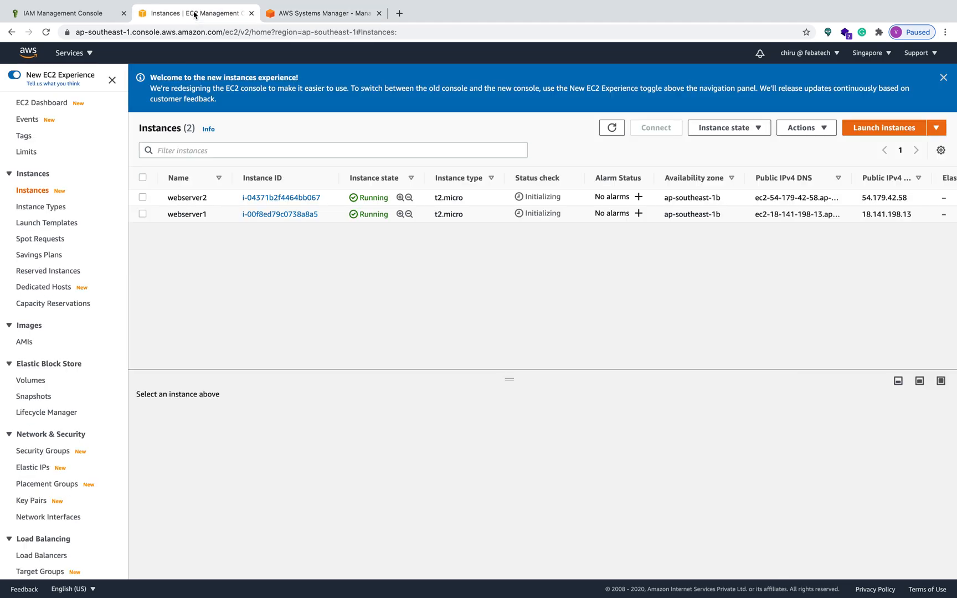
pyautogui.click(613, 128)
pyautogui.click(612, 128)
pyautogui.click(295, 13)
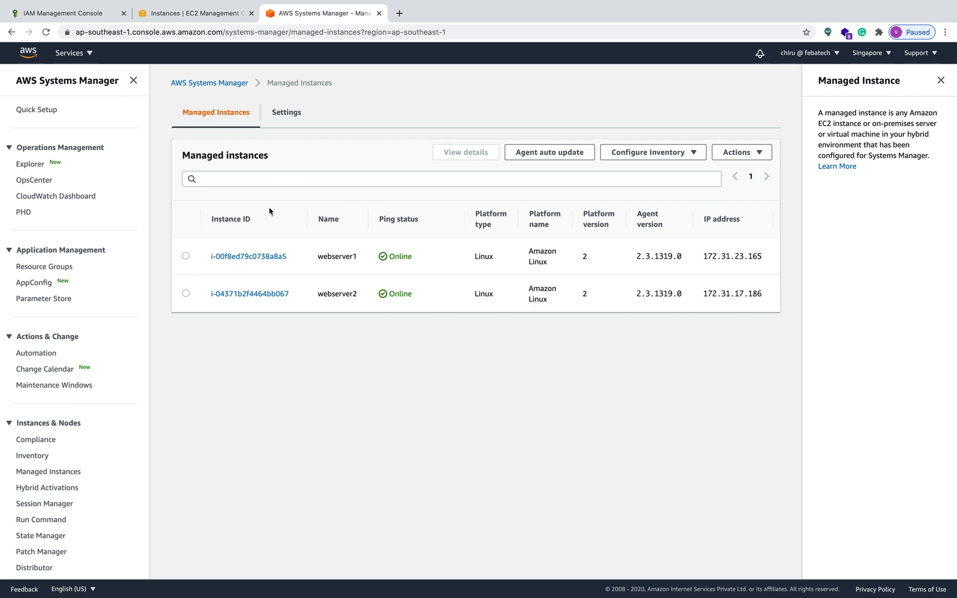
# - Select webserver2 among the managed instances and start Run Command from there
pyautogui.click(186, 256)
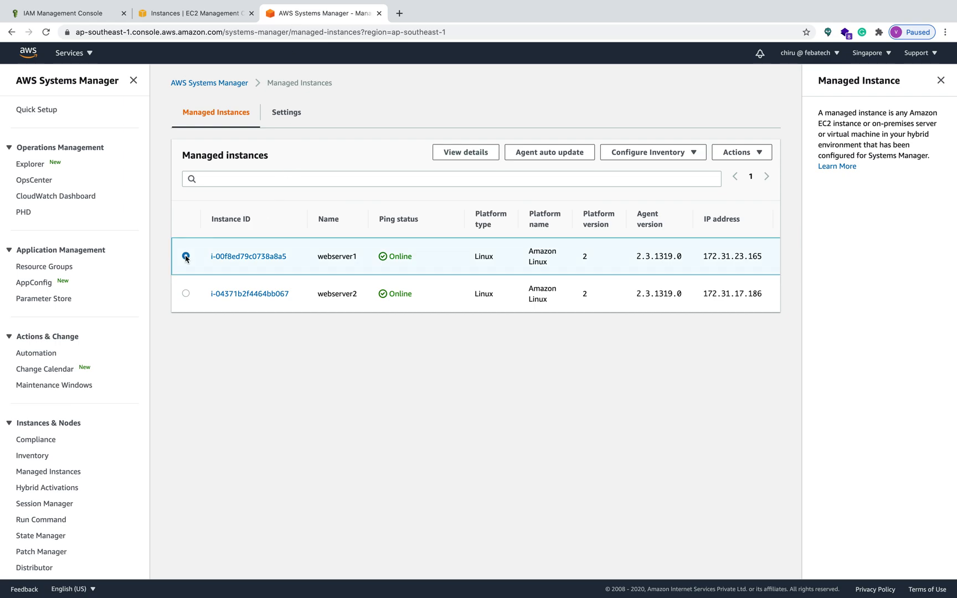
pyautogui.click(185, 294)
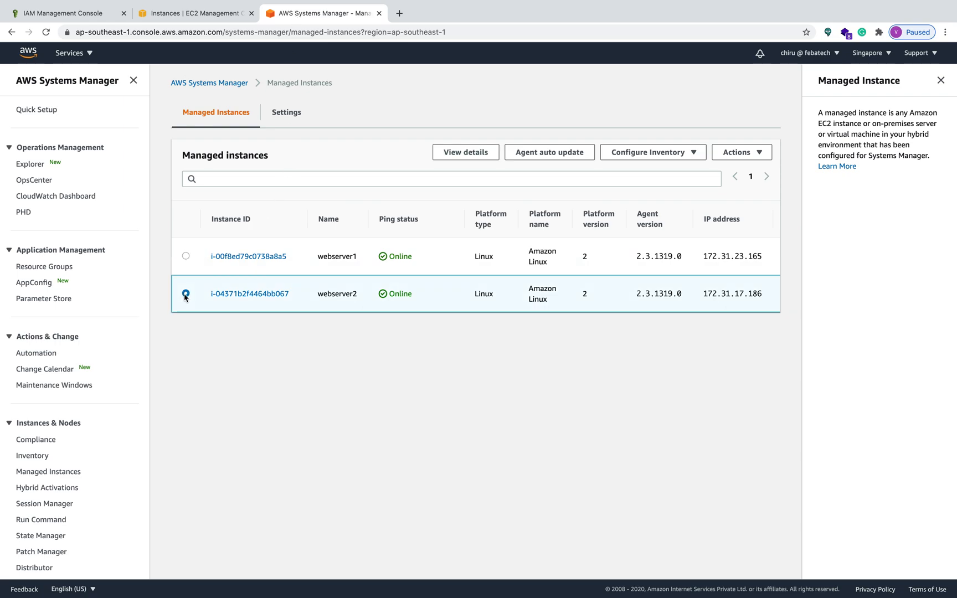
pyautogui.click(761, 155)
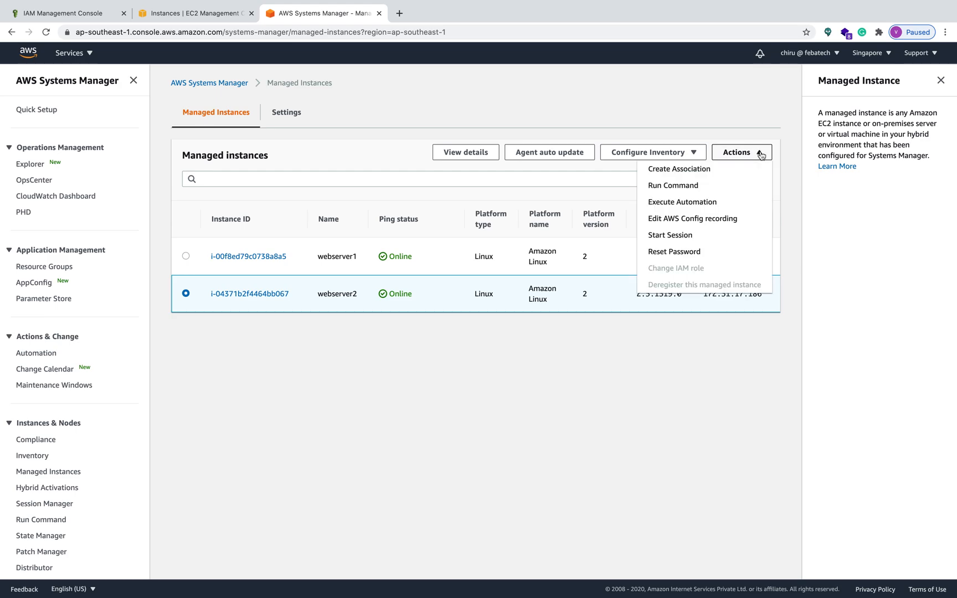
pyautogui.click(697, 188)
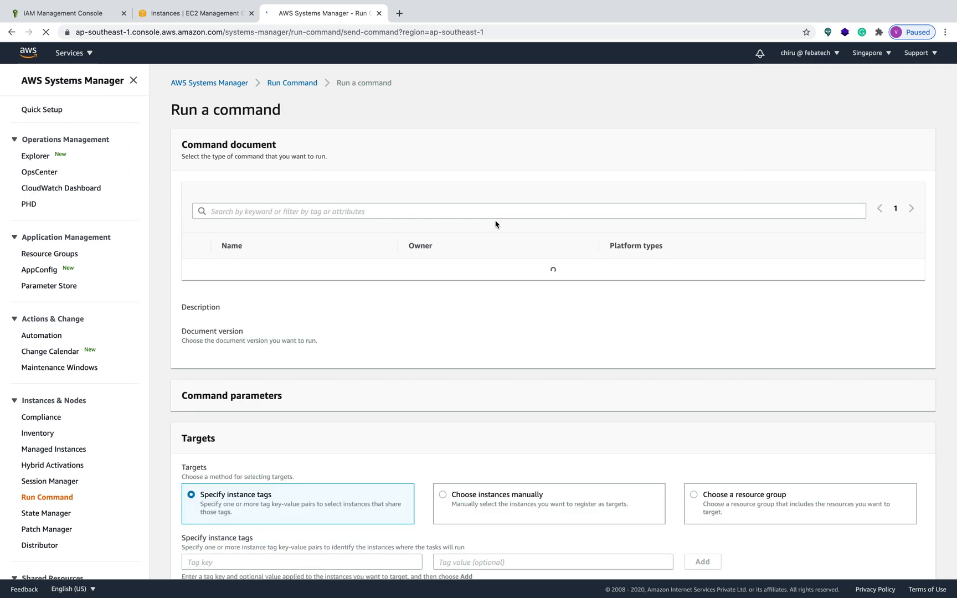
pyautogui.click(282, 211)
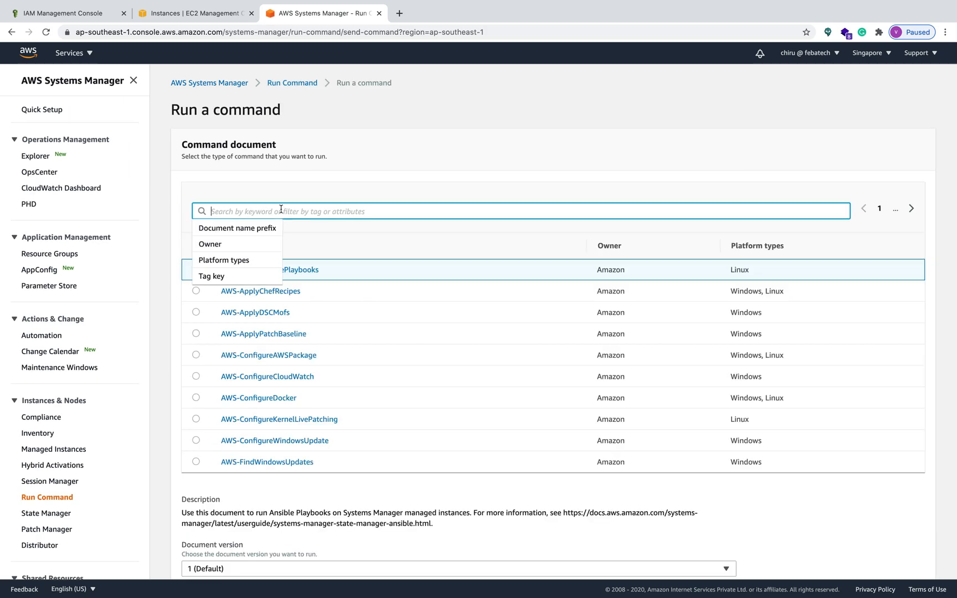
pyautogui.write('AWS-Ru')
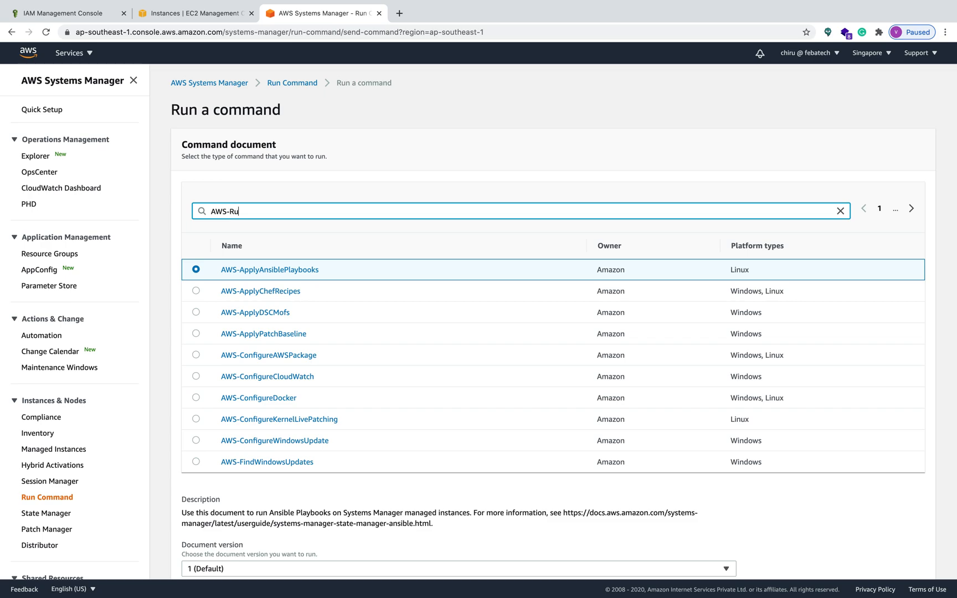
pyautogui.press('Return')
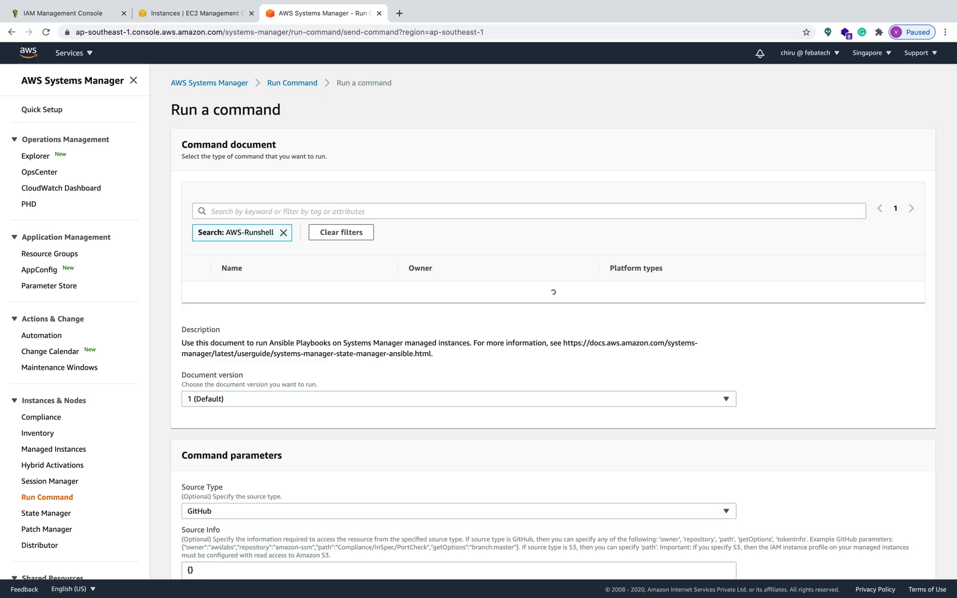
pyautogui.click(283, 232)
# - Filter the command documents by AWS-Run and select AWS-RunShellScript
pyautogui.click(255, 212)
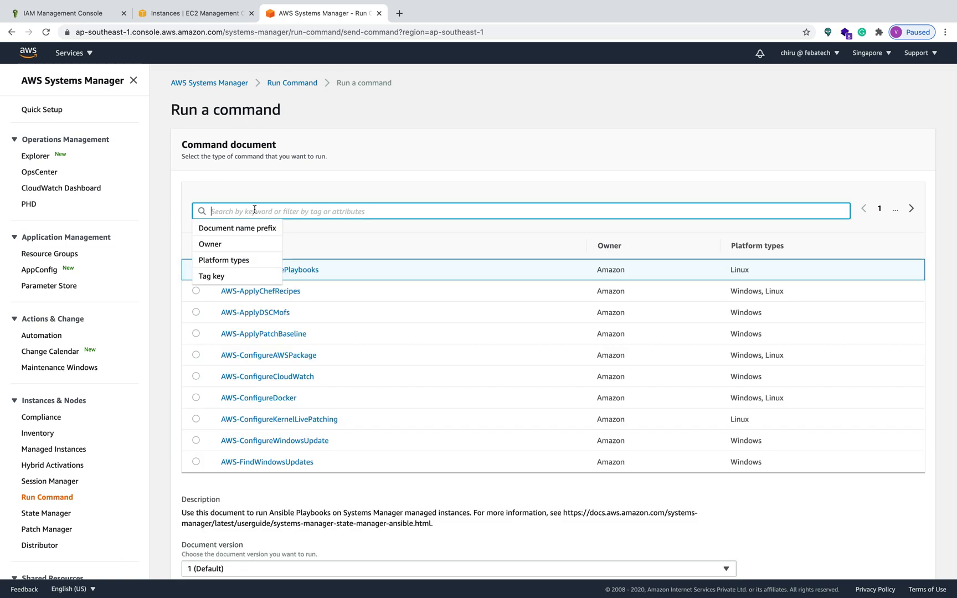
pyautogui.write('Aws-')
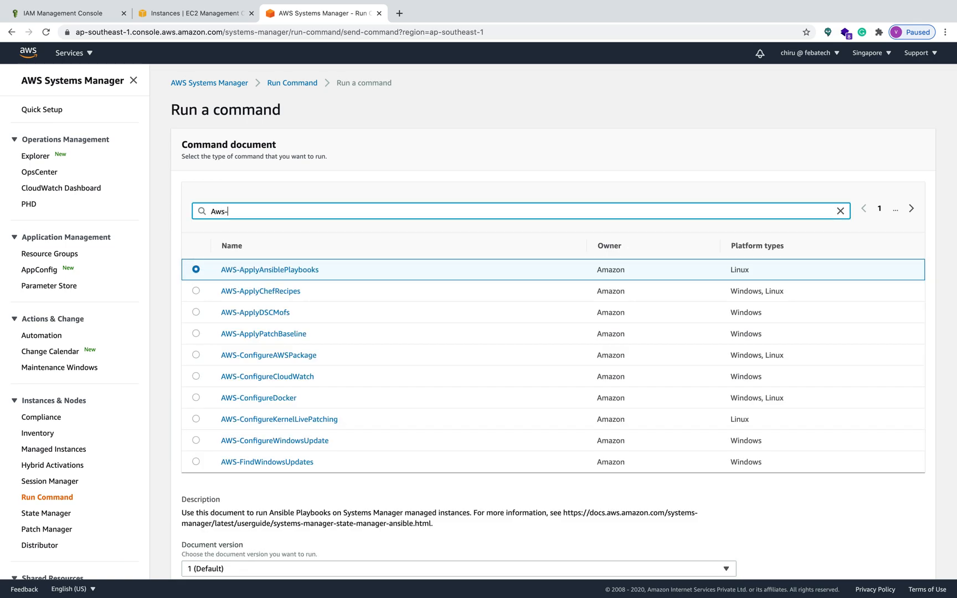
pyautogui.press('BackSpace')
pyautogui.write('WS')
pyautogui.press('Return')
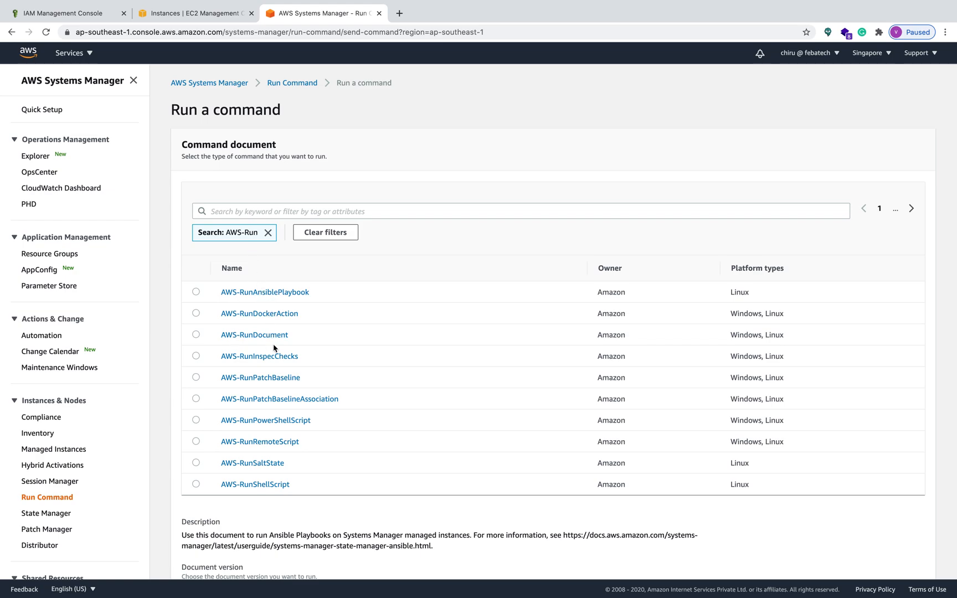
pyautogui.click(197, 484)
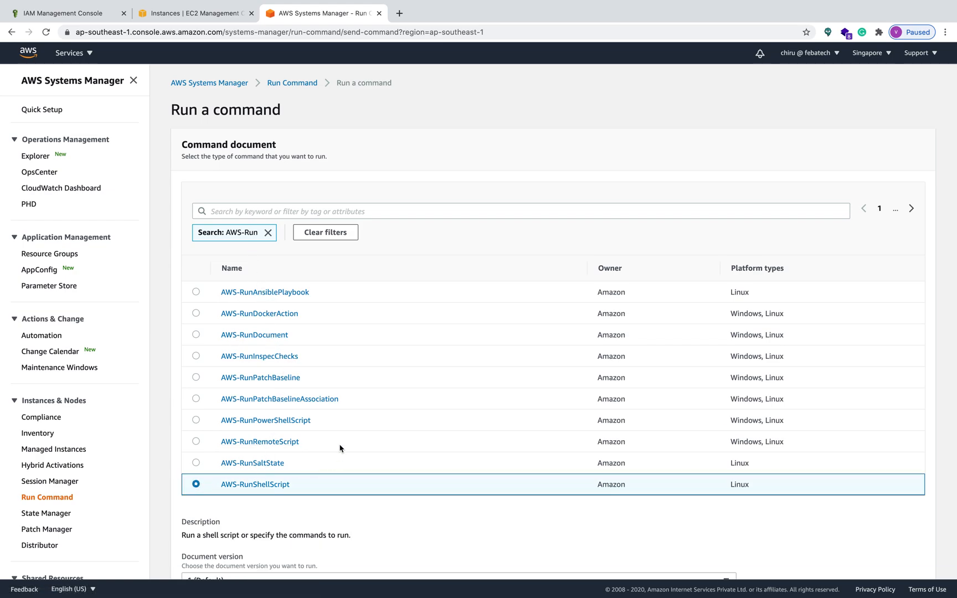
# - Copy the shell commands, from sudo yum update -y to the welcome.html echo line, from the Keynote slide into the command parameters
pyautogui.scroll(-5, 343, 446)
pyautogui.scroll(-3, 343, 445)
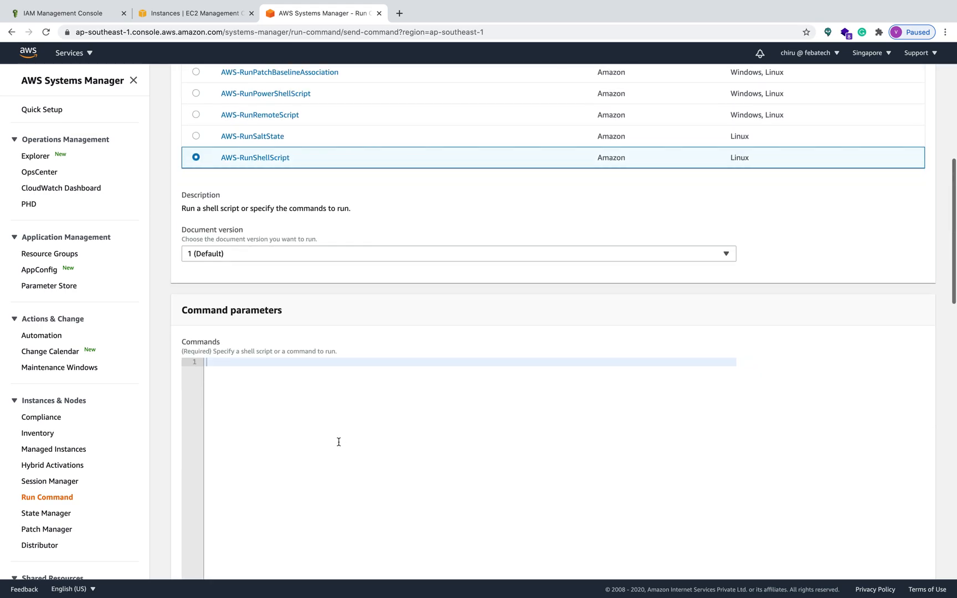
pyautogui.press('super+Tab')
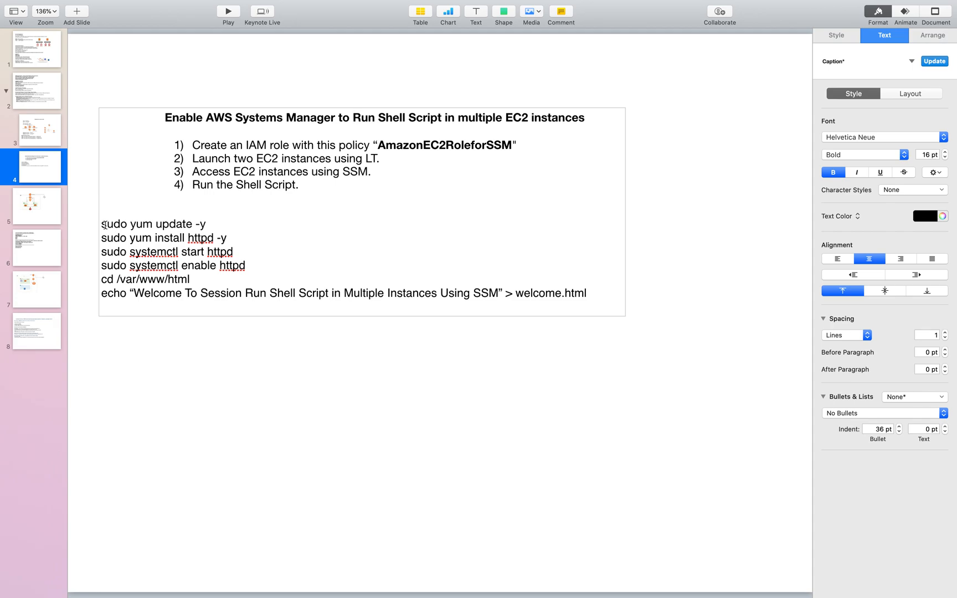
pyautogui.moveTo(103, 224); pyautogui.dragTo(577, 324)
pyautogui.press('super+c')
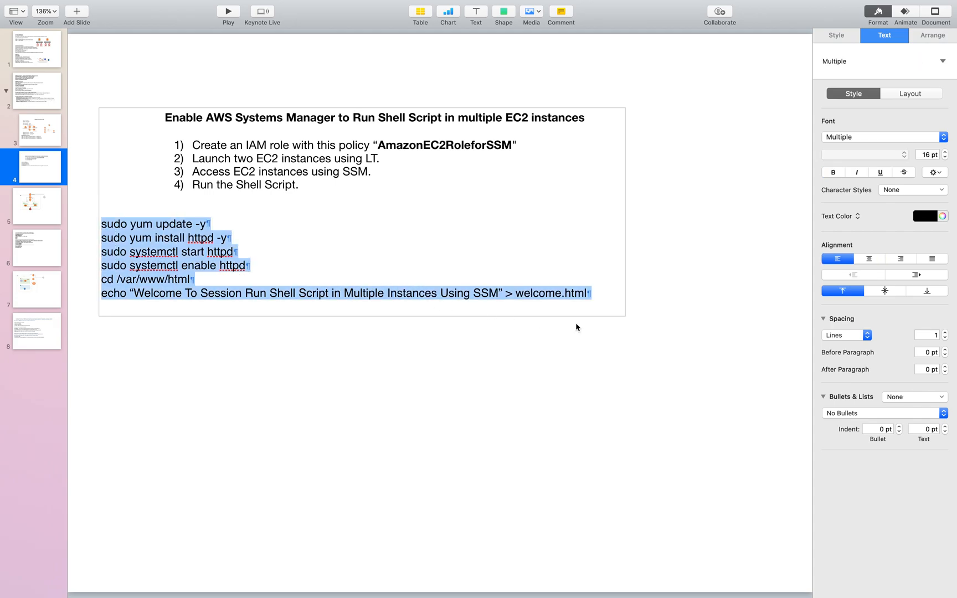
pyautogui.hotkey('ctrl', 'Right')
pyautogui.press('super+v')
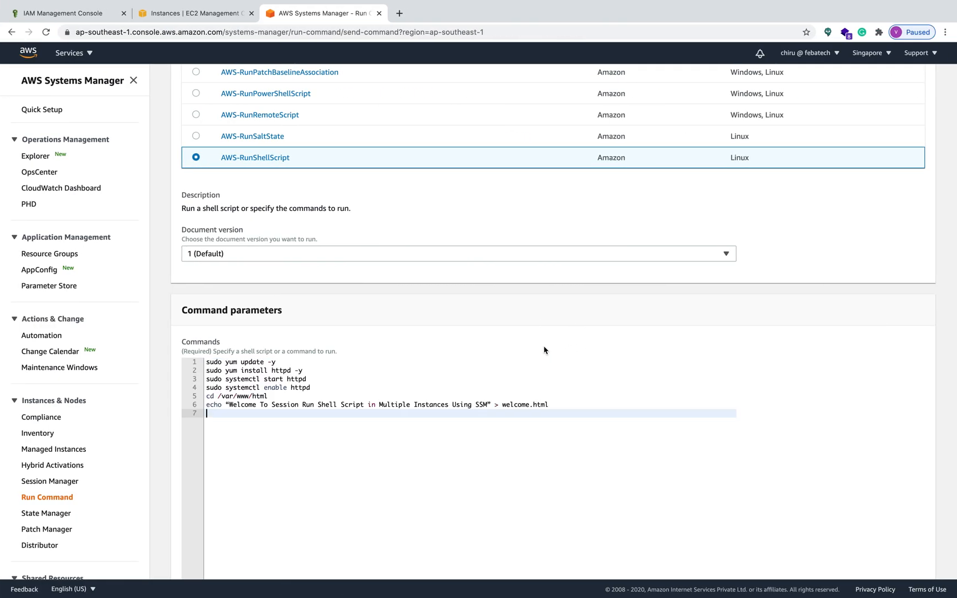
# - Set the command's targets to manually chosen instances and select webserver1 and webserver2
pyautogui.scroll(-4, 495, 438)
pyautogui.scroll(-5, 495, 438)
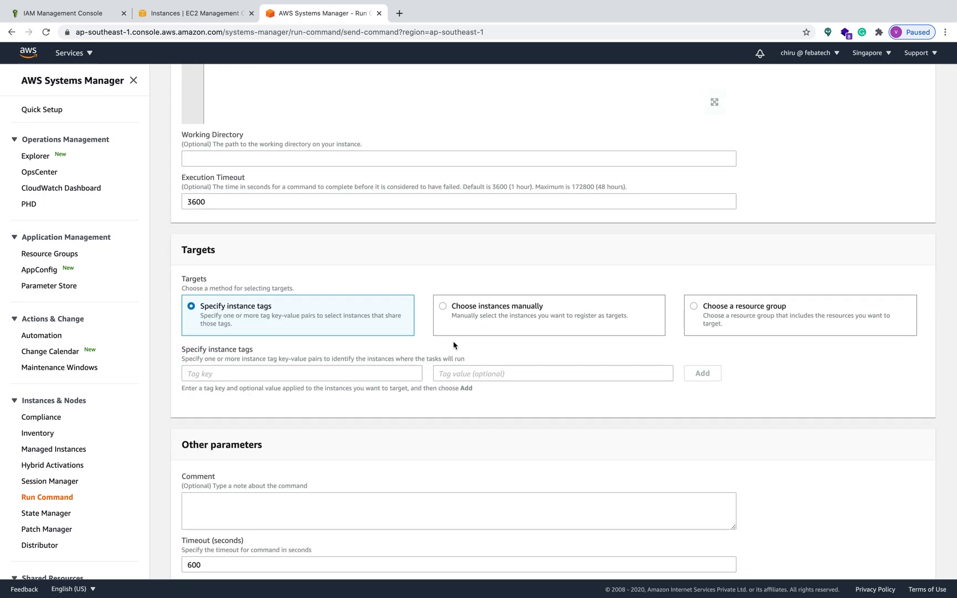
pyautogui.click(443, 306)
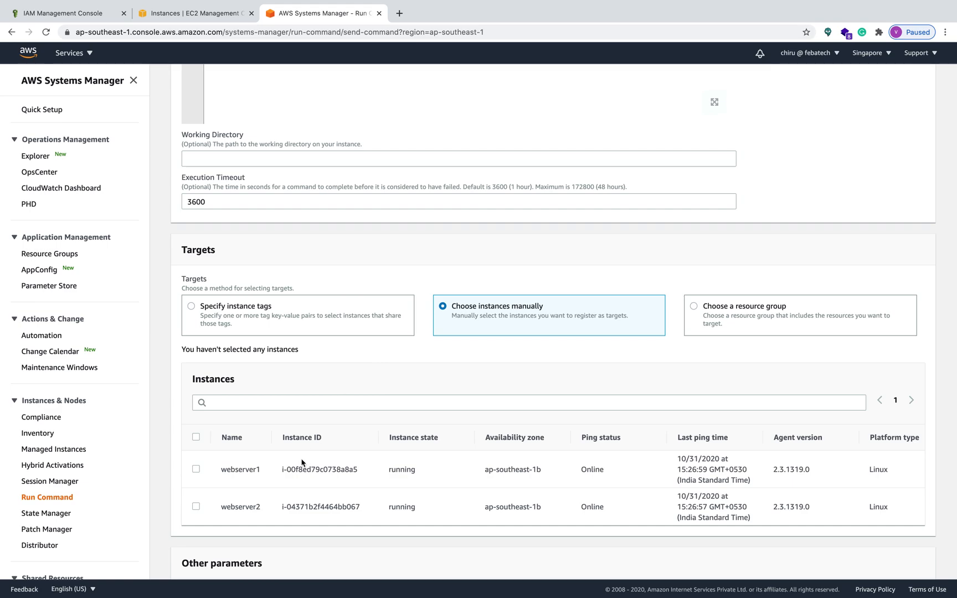
pyautogui.click(200, 471)
pyautogui.click(196, 523)
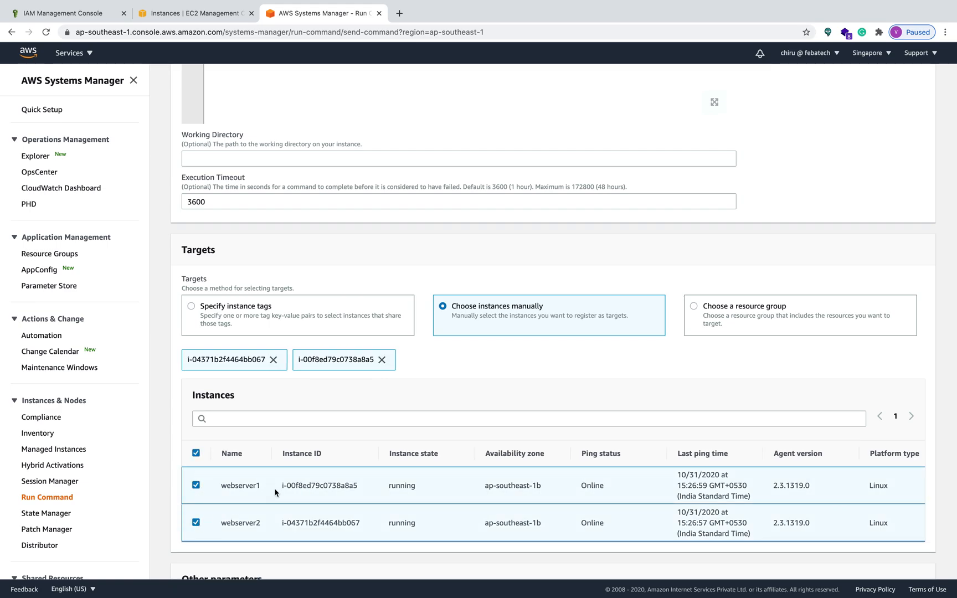
# - Refresh the EC2 instance list to check both instances' status checks, and return to the command form
pyautogui.click(202, 13)
pyautogui.click(612, 127)
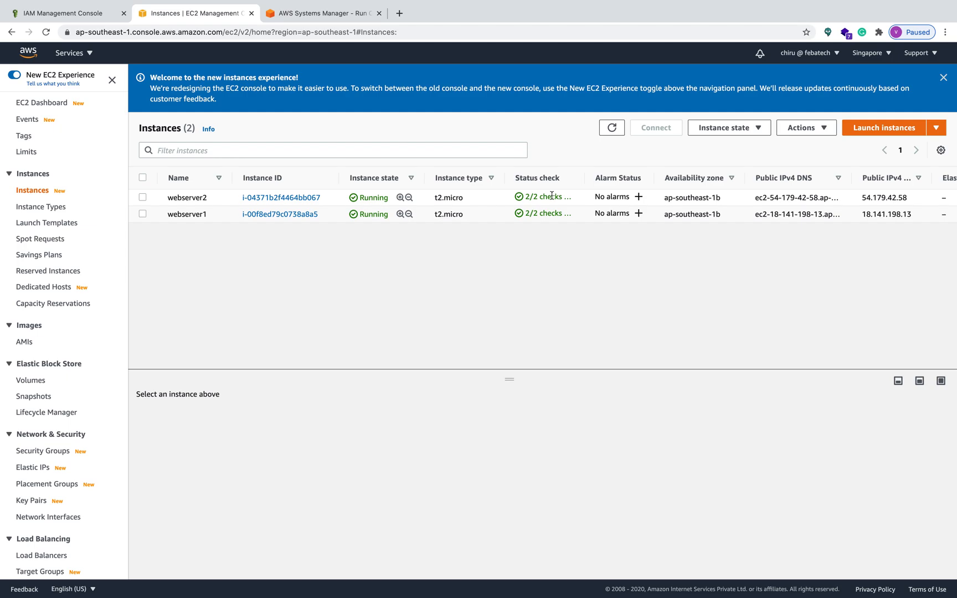
pyautogui.click(331, 13)
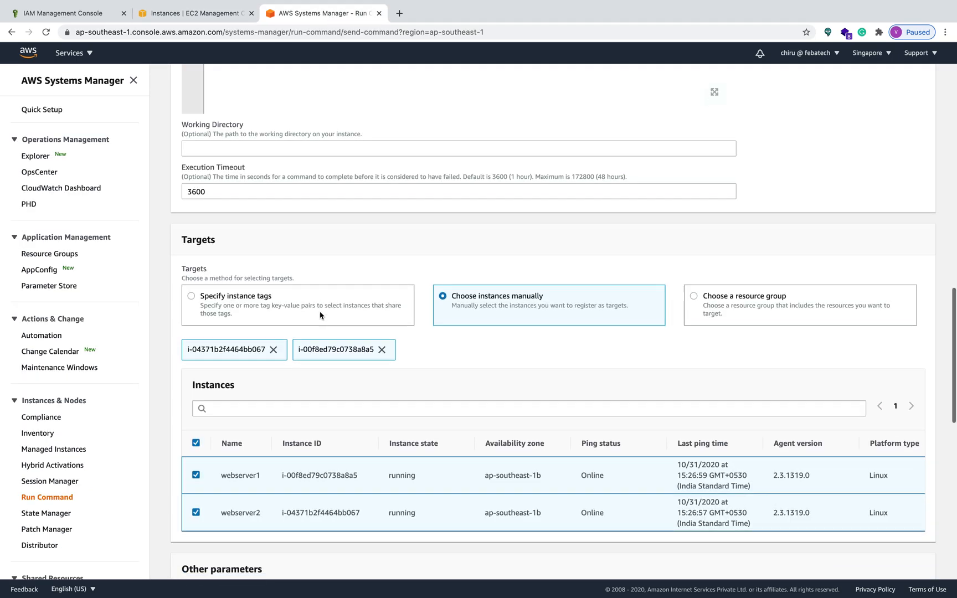
# - Choose mydatasourcebucket as the S3 bucket for the command output
pyautogui.scroll(-10, 320, 315)
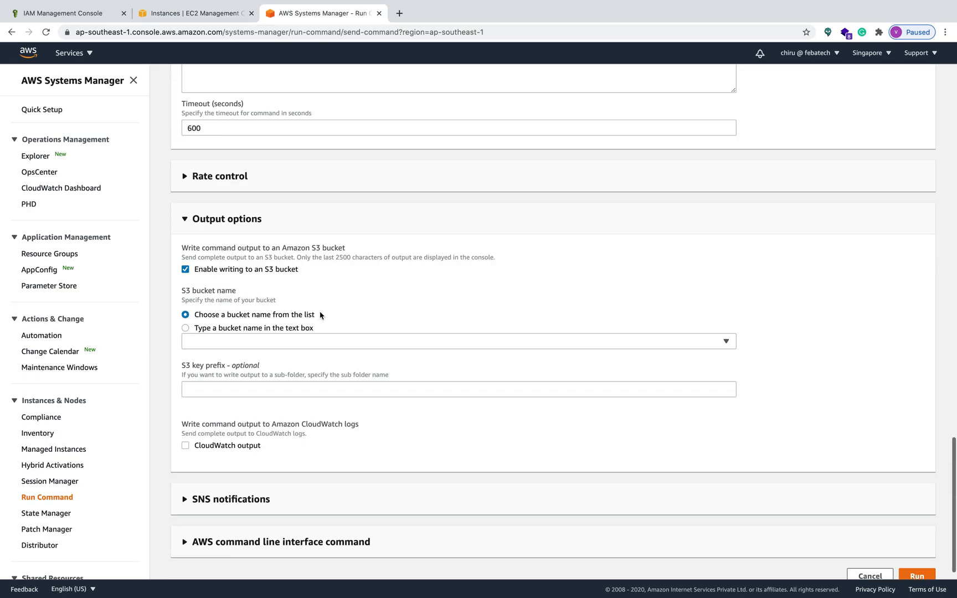
pyautogui.click(221, 342)
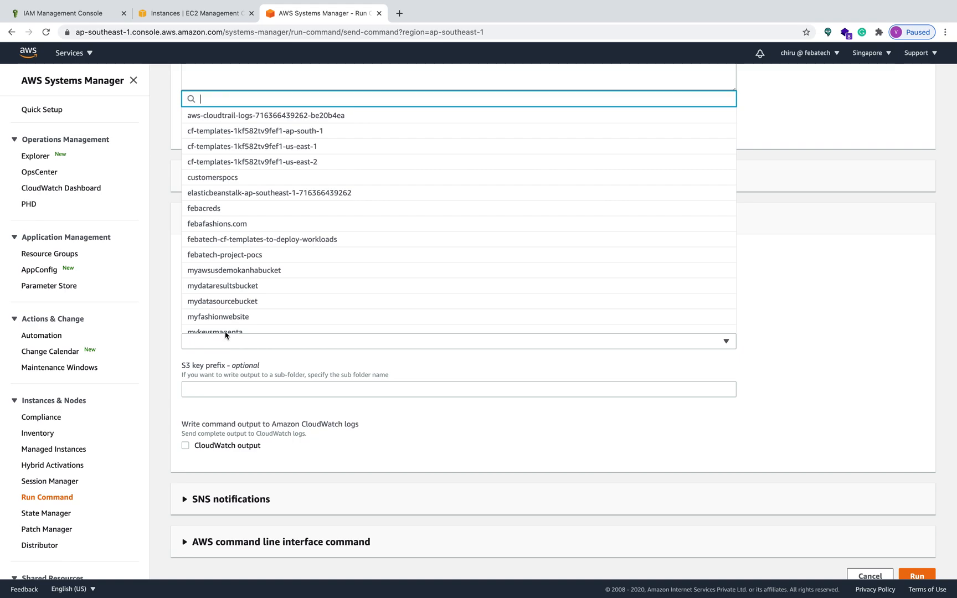
pyautogui.click(238, 301)
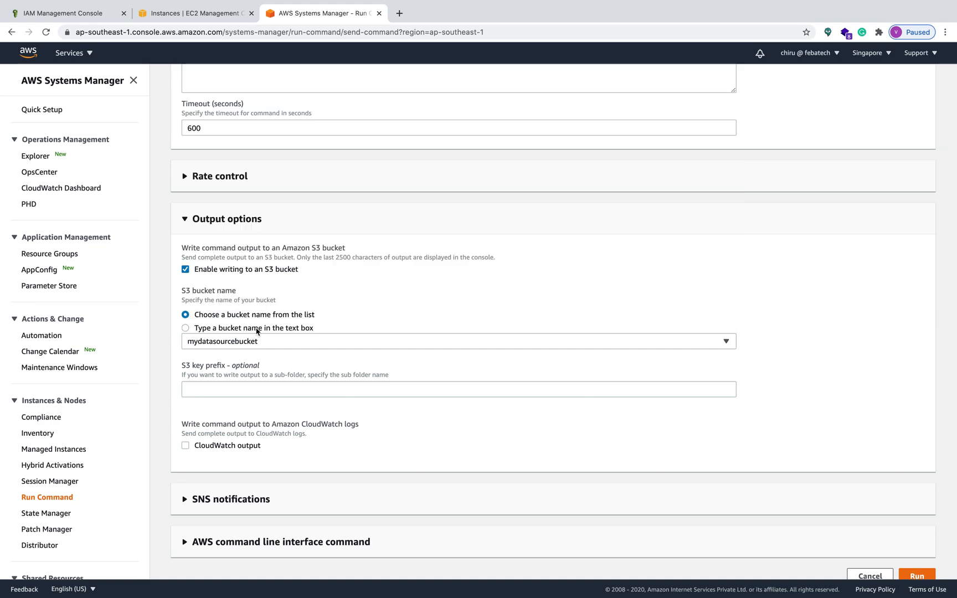
pyautogui.scroll(-1, 308, 360)
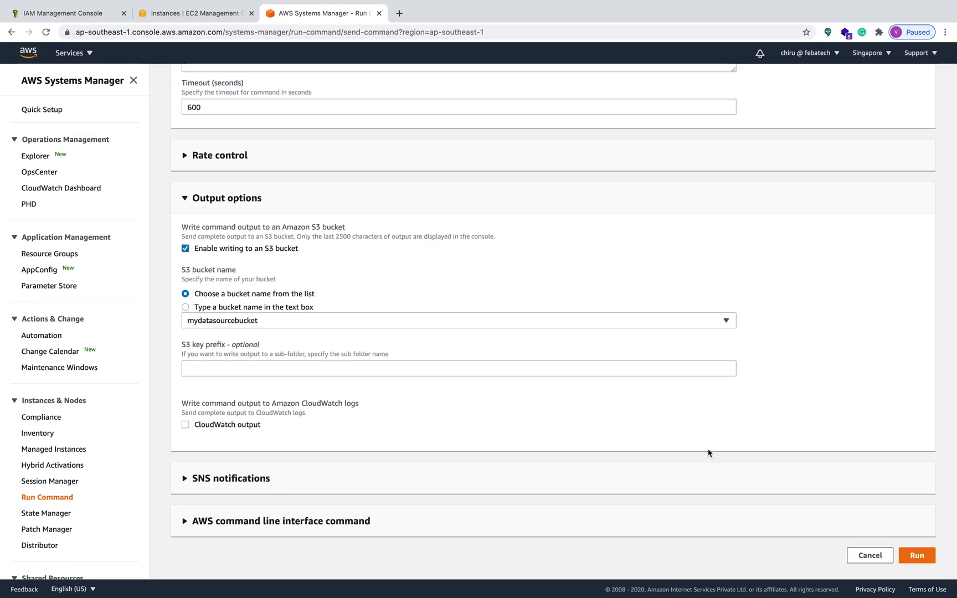
# - Review the target instances, shell commands and output options, and run the command
pyautogui.scroll(10, 545, 182)
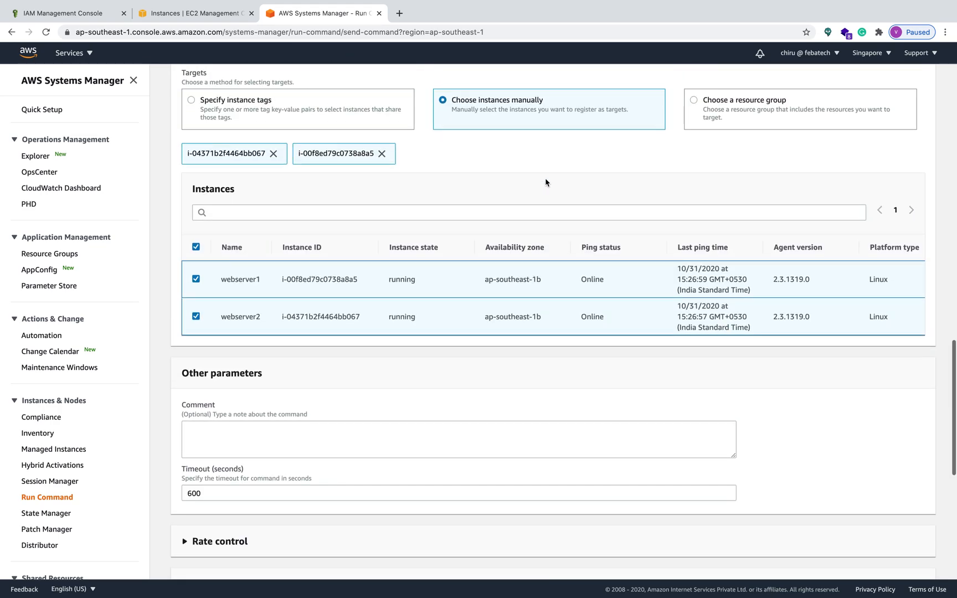
pyautogui.scroll(8, 545, 183)
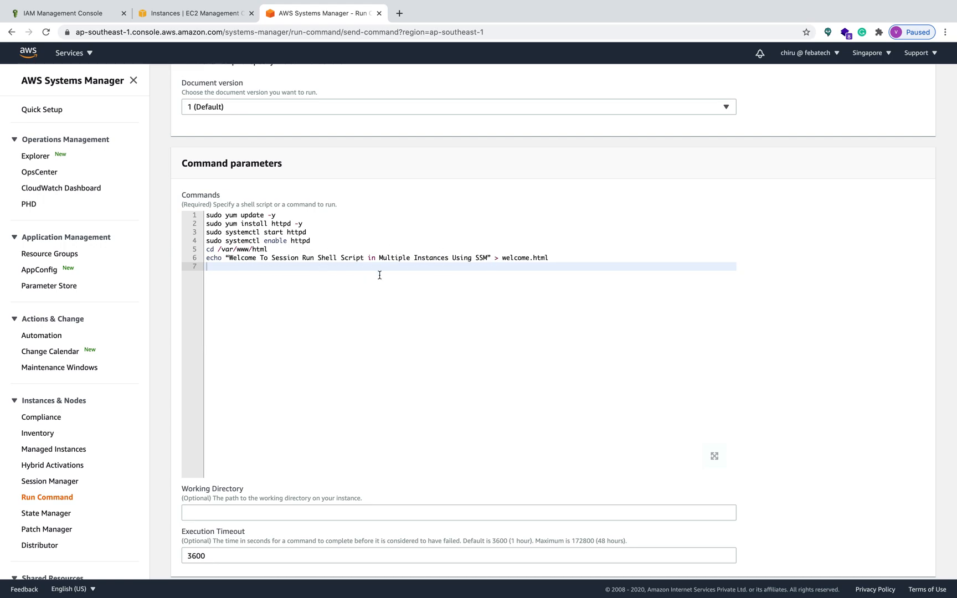
pyautogui.scroll(-10, 477, 343)
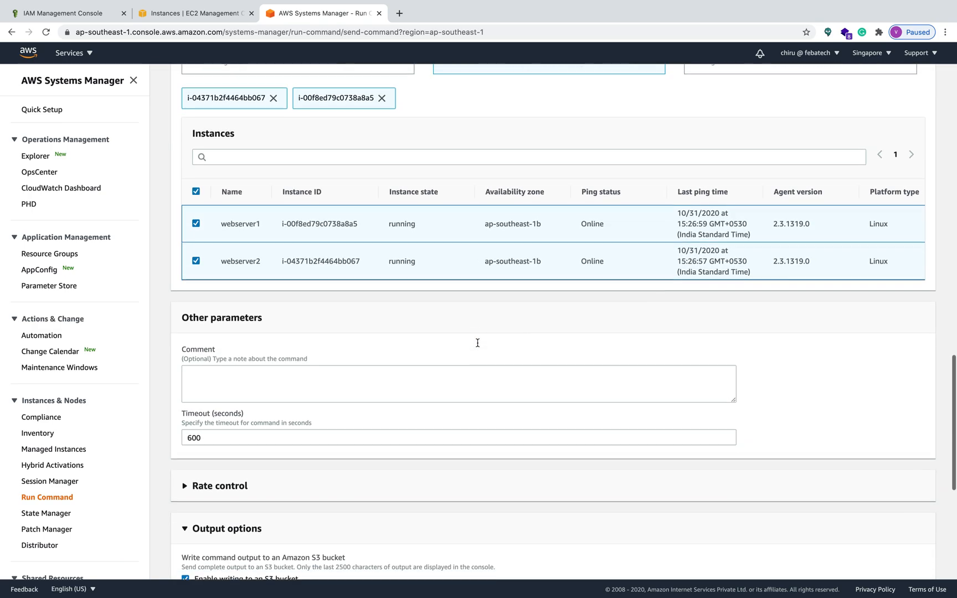
pyautogui.scroll(-5, 478, 343)
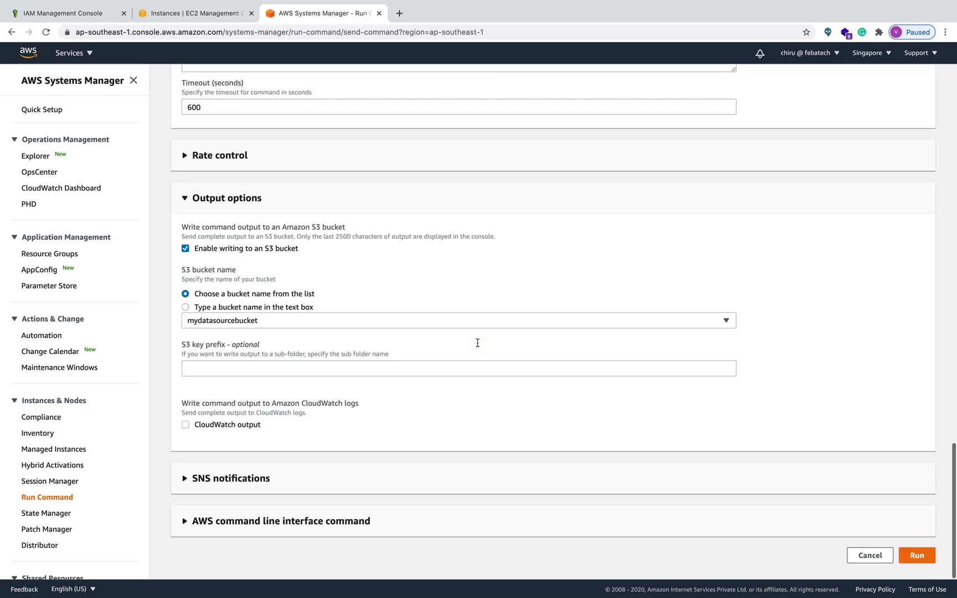
pyautogui.click(917, 556)
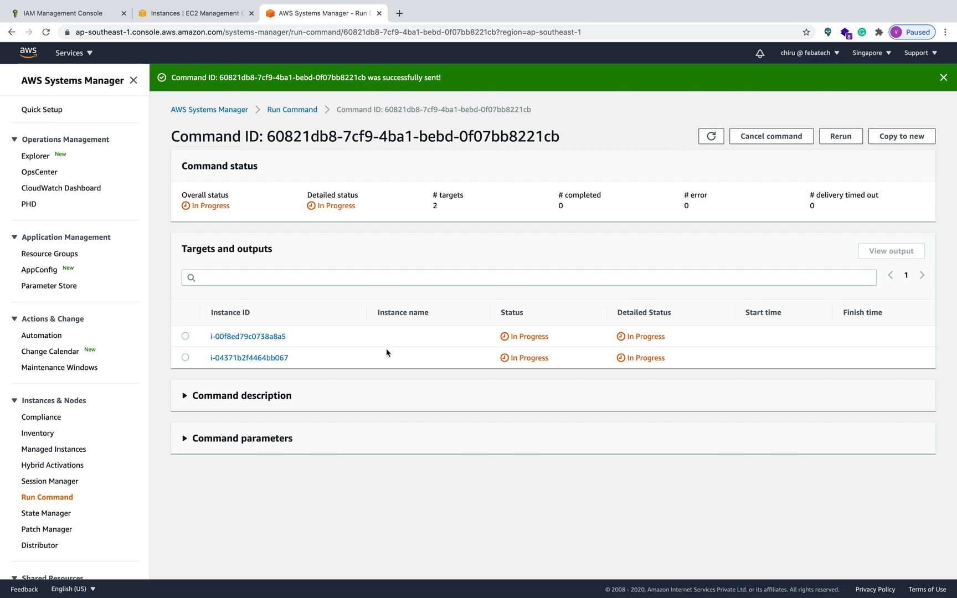
# - Refresh the status of the sent command and go back to the list of EC2 instances
pyautogui.click(711, 136)
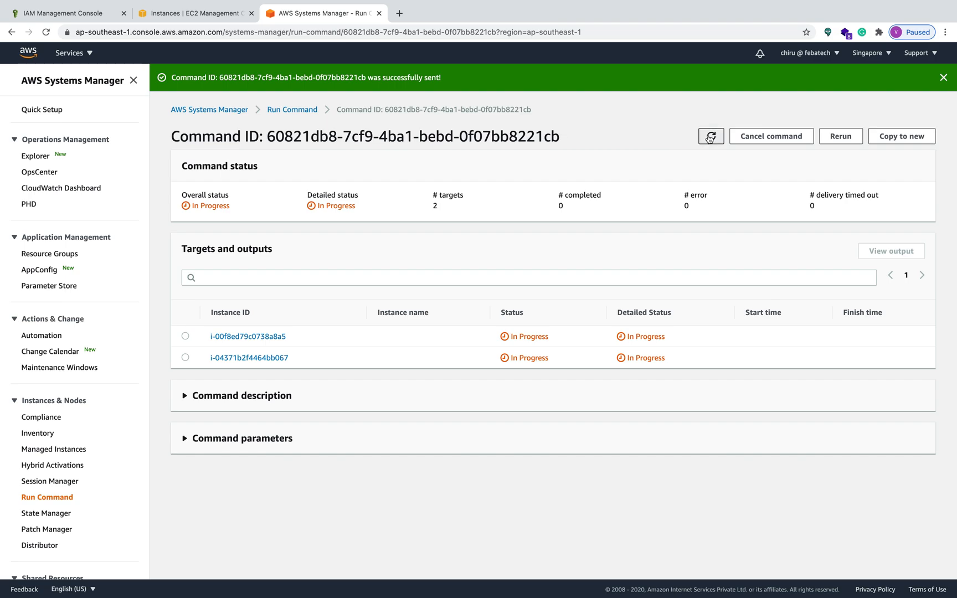
pyautogui.click(206, 15)
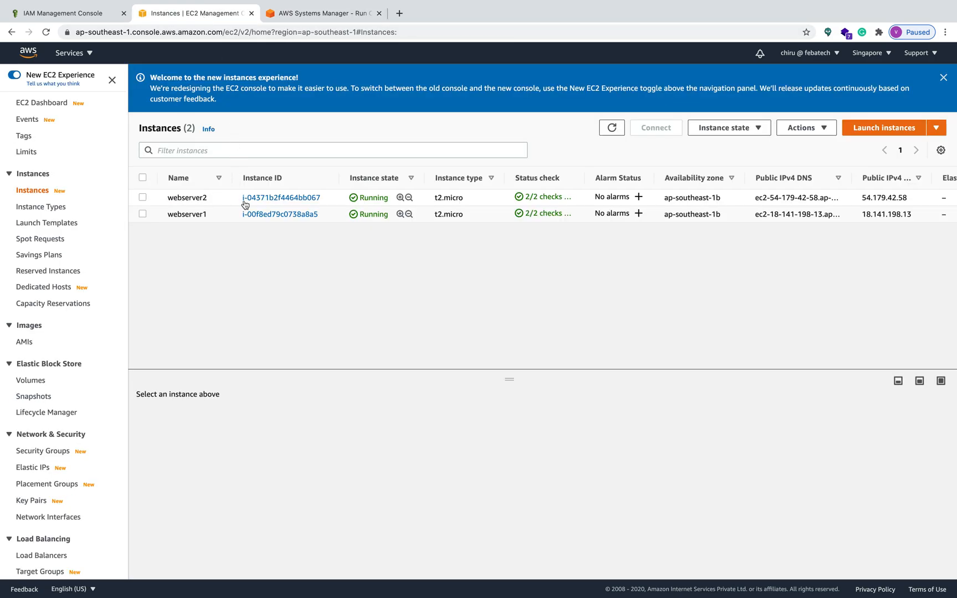
# - Copy webserver2's public IPv4 address from its instance details and enter it as 54.179.42.58/ in a new browser tab
pyautogui.click(274, 198)
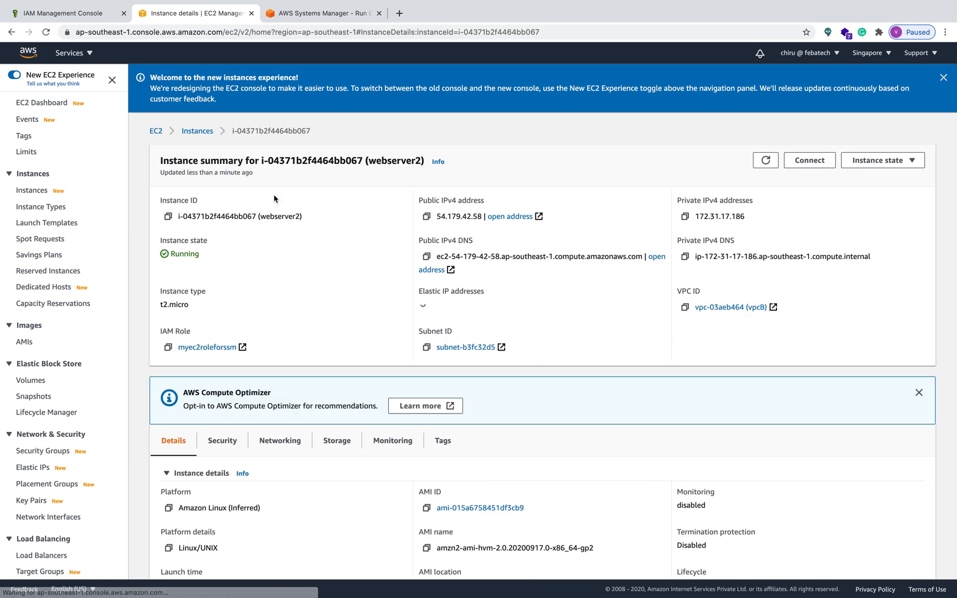
pyautogui.click(427, 217)
pyautogui.click(399, 13)
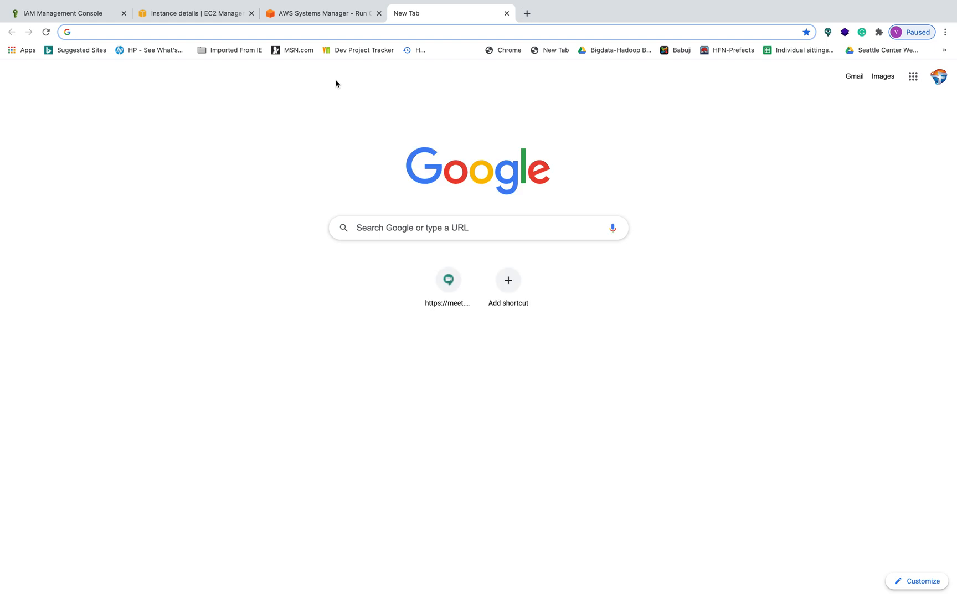
pyautogui.press('super+v')
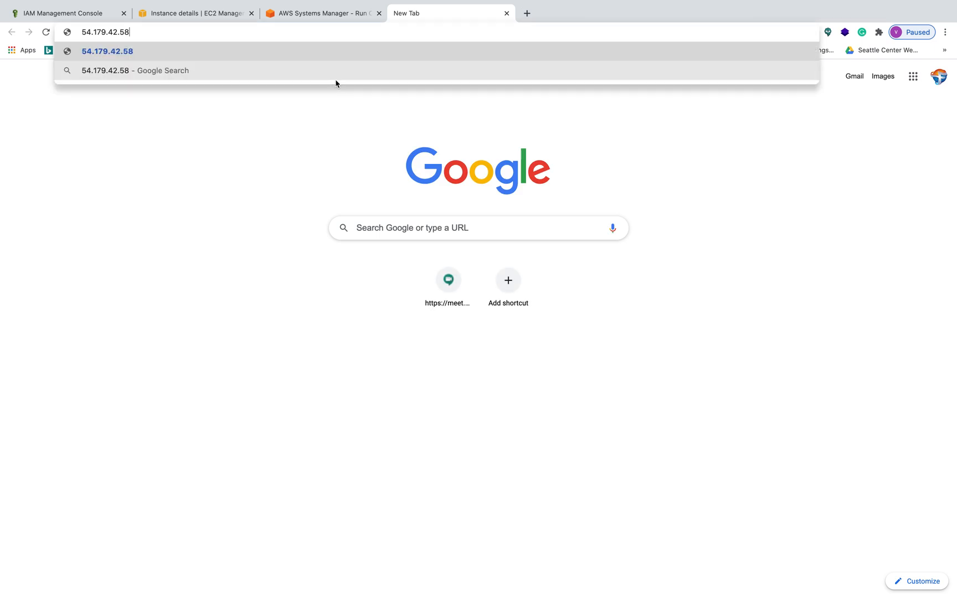
pyautogui.write('/')
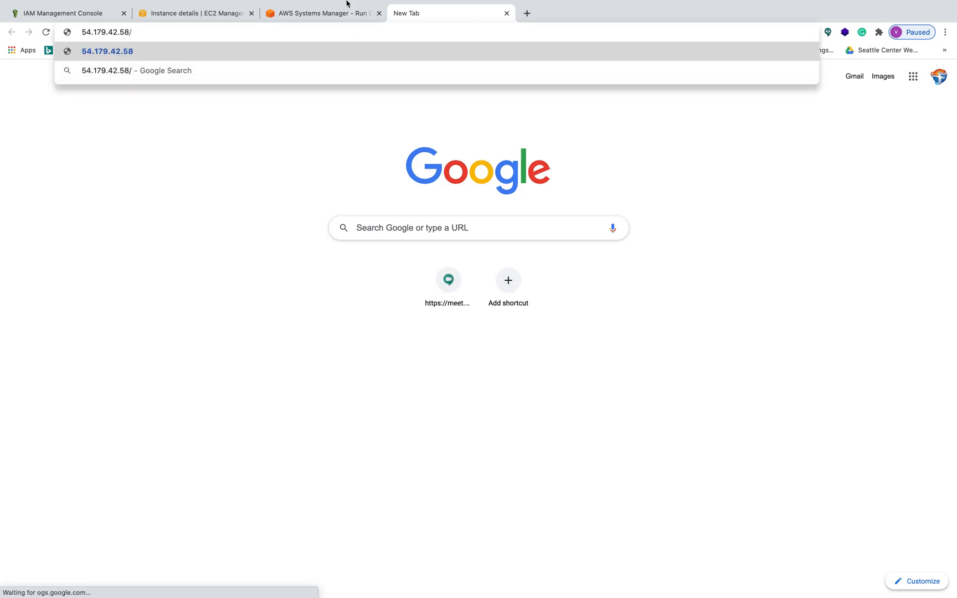
# - Return to the sent command in Systems Manager, refresh its status, and expand the command description and parameters
pyautogui.click(321, 14)
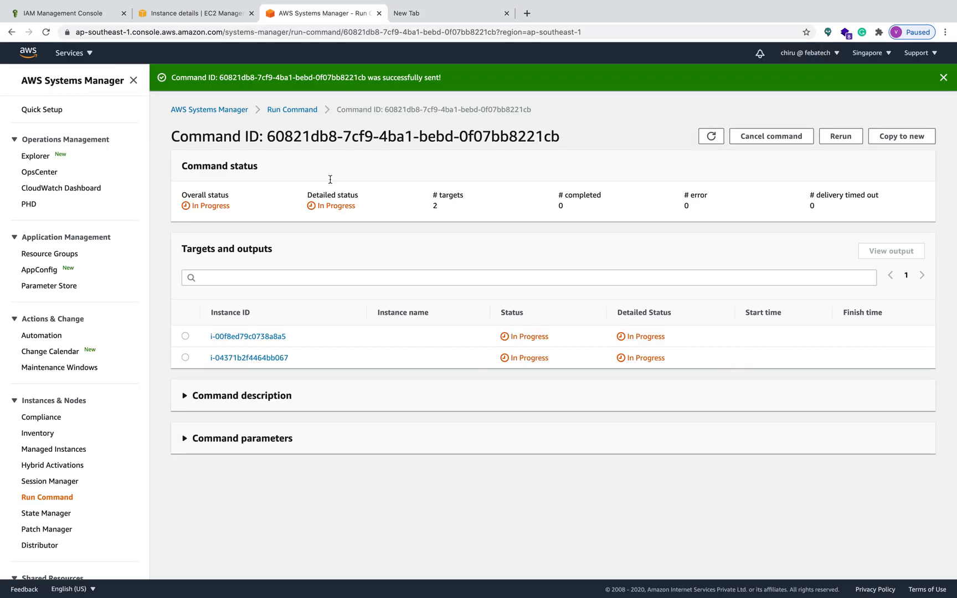
pyautogui.click(706, 139)
pyautogui.click(707, 141)
pyautogui.click(185, 396)
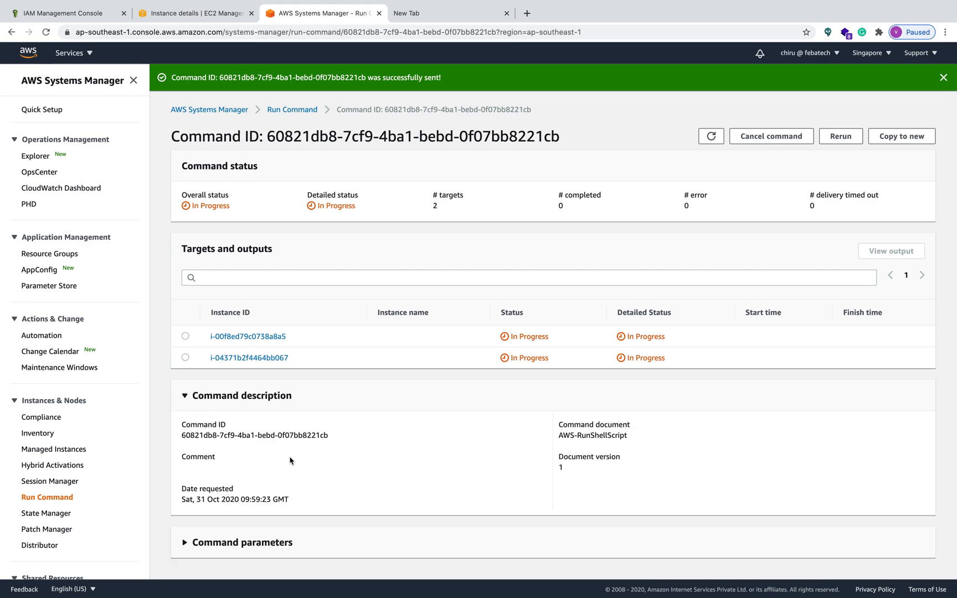
pyautogui.scroll(-1, 244, 454)
pyautogui.click(186, 537)
pyautogui.scroll(-3, 323, 464)
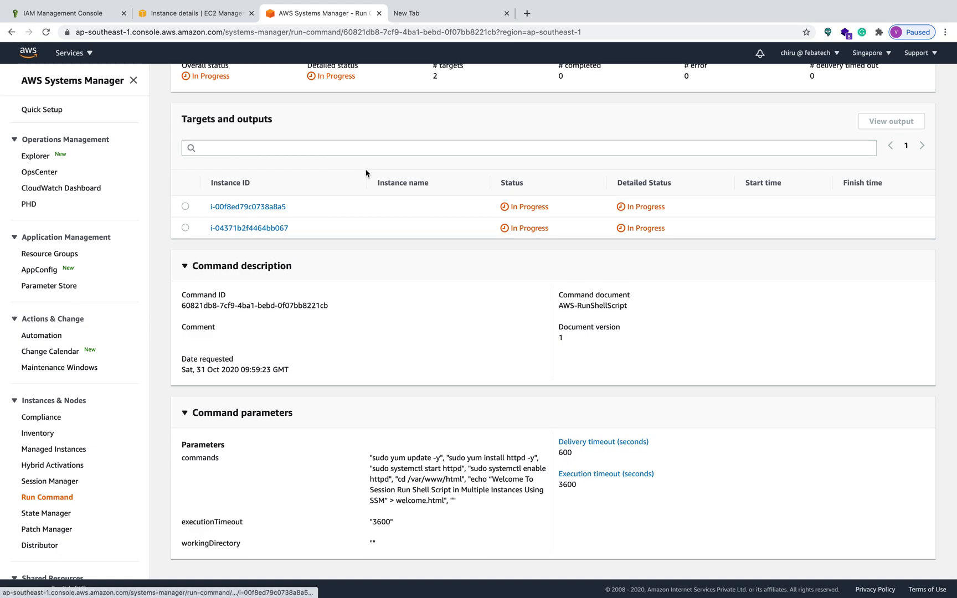
# - Keep refreshing the command's status for both target instances while reviewing its parameters and timeouts
pyautogui.scroll(3, 366, 174)
pyautogui.click(712, 137)
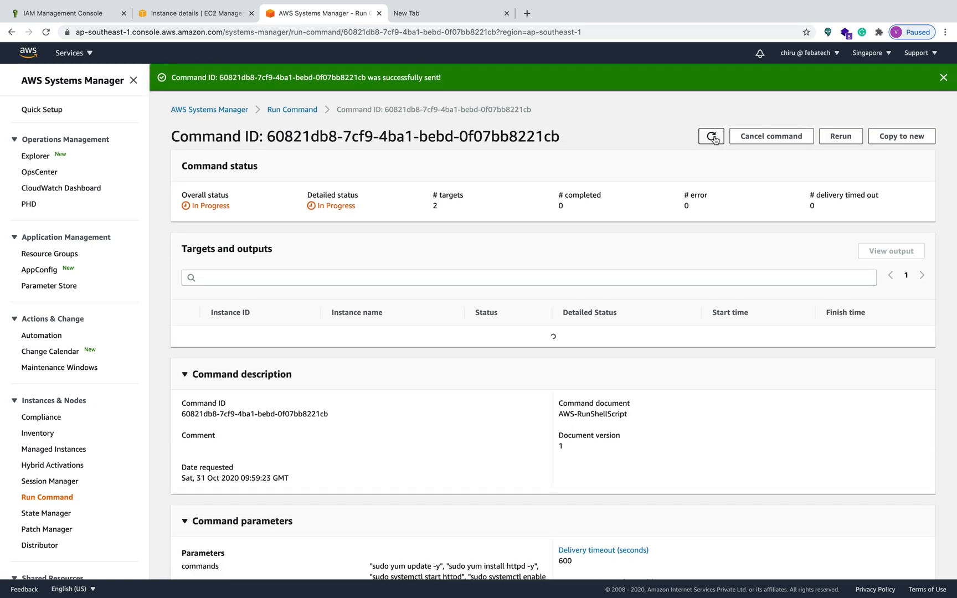
pyautogui.click(714, 138)
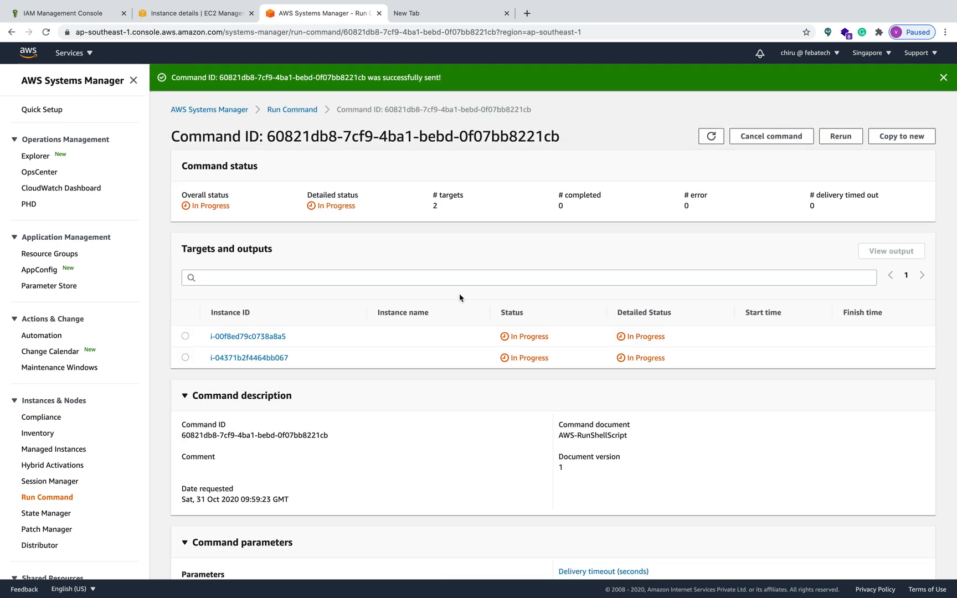
pyautogui.scroll(-3, 460, 297)
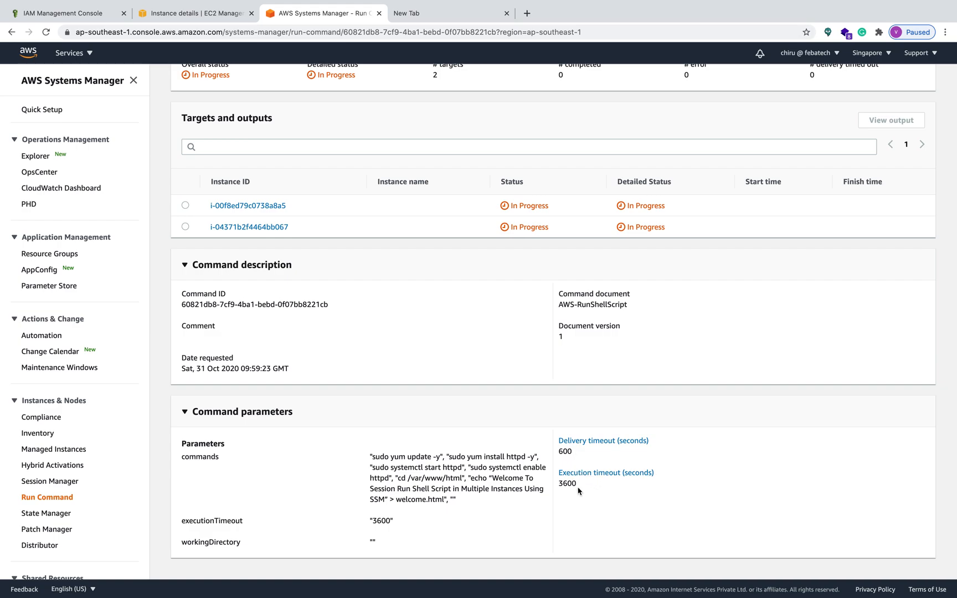
pyautogui.scroll(3, 435, 302)
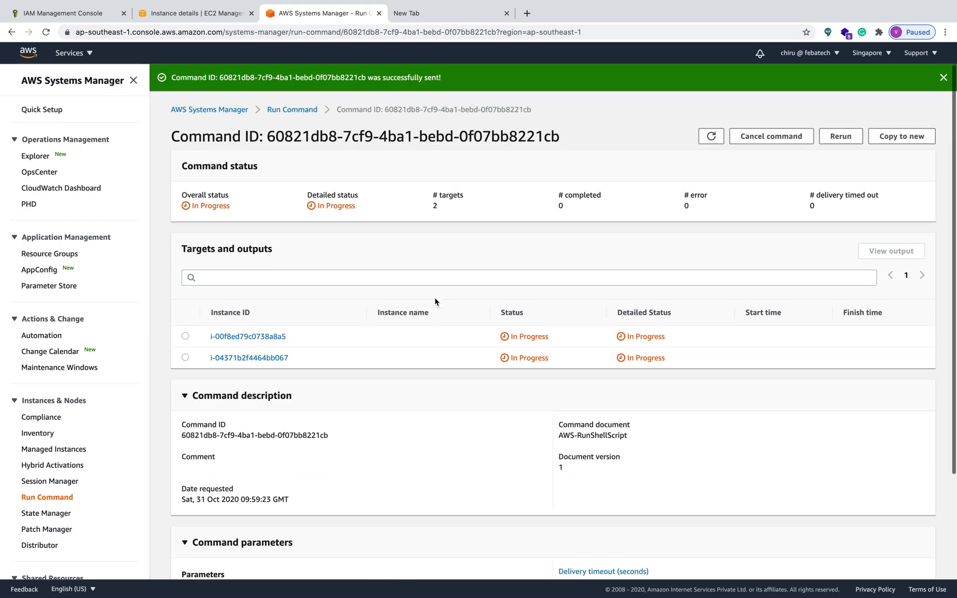
pyautogui.scroll(-4, 435, 302)
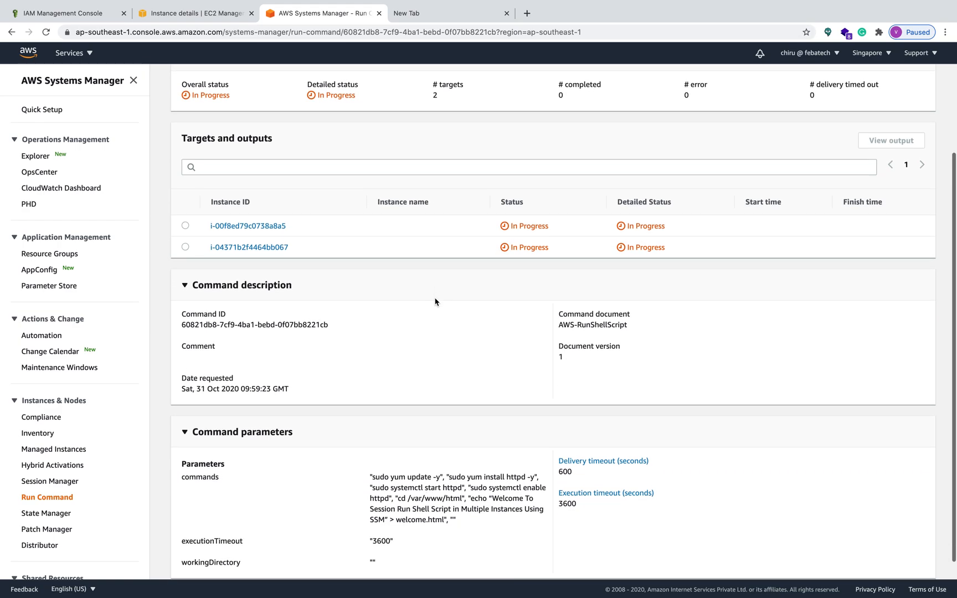
pyautogui.scroll(4, 435, 302)
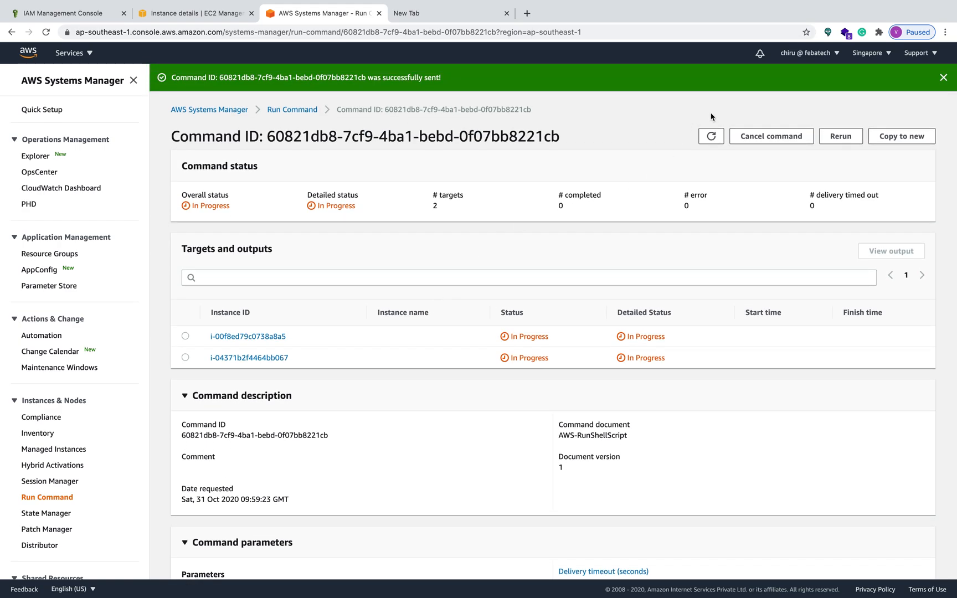
pyautogui.click(712, 136)
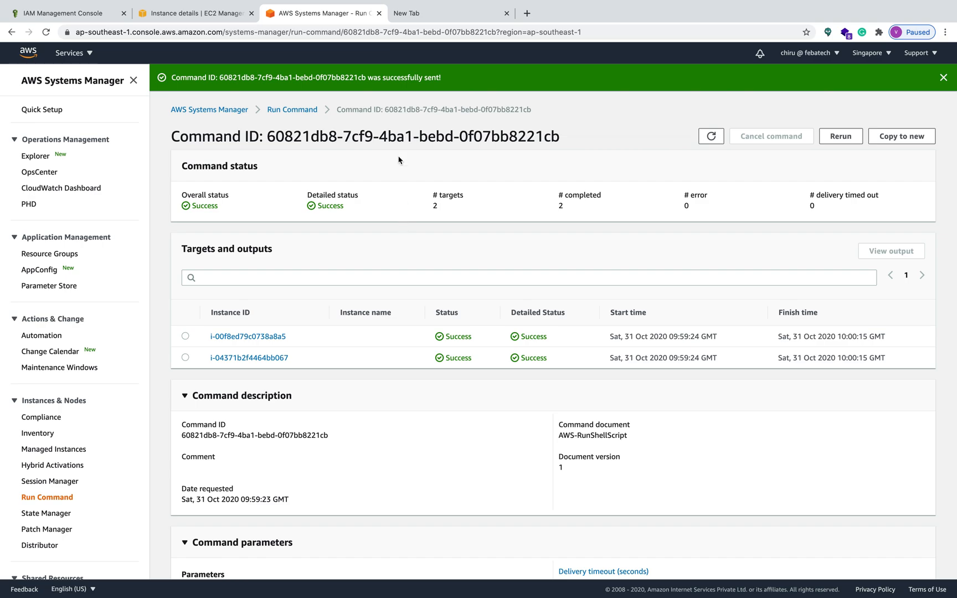
# - Load webserver2's site at 54.179.42.58, and open its /welcome.html page
pyautogui.click(426, 13)
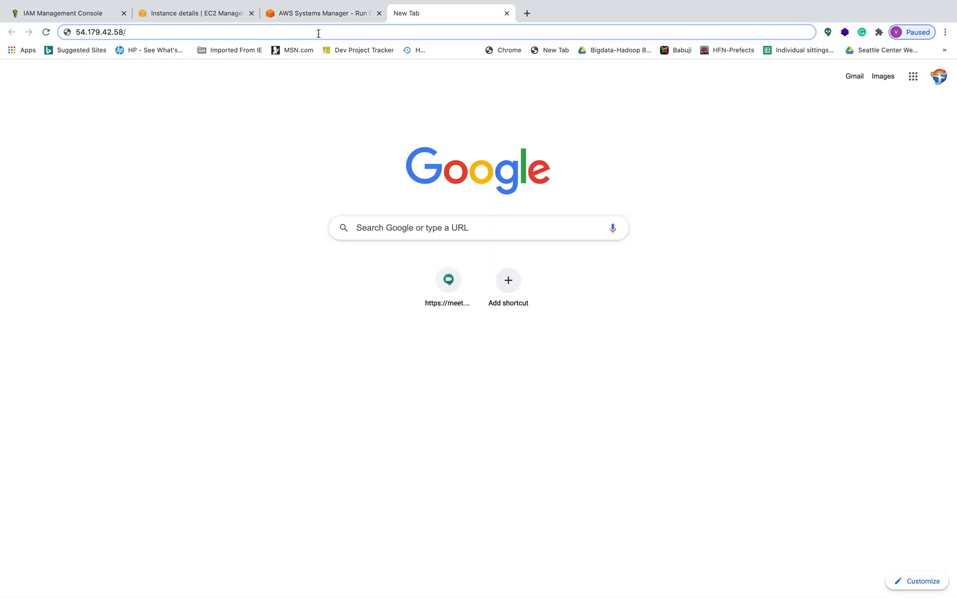
pyautogui.press('Return')
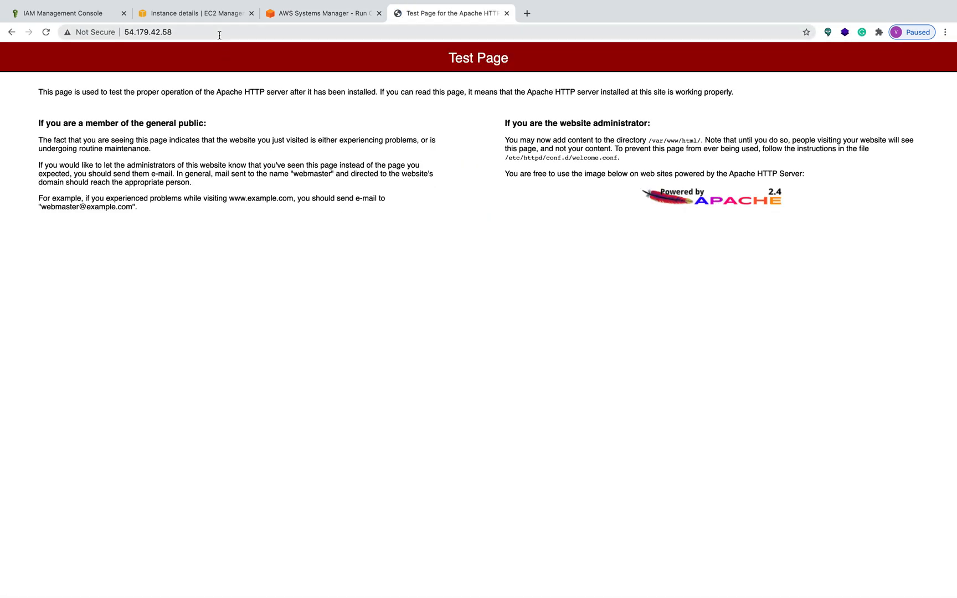
pyautogui.click(220, 35)
pyautogui.click(220, 35)
pyautogui.write('/welcome.html')
pyautogui.press('Return')
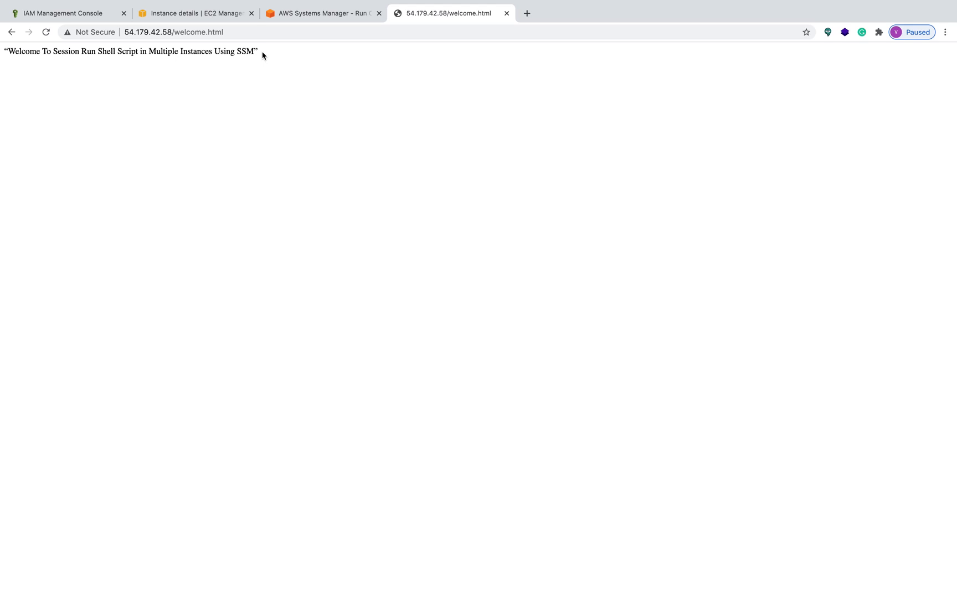
# - Copy webserver1's public IPv4 address from the EC2 instance list and load 18.141.198.13 in a new browser tab
pyautogui.click(228, 14)
pyautogui.click(192, 134)
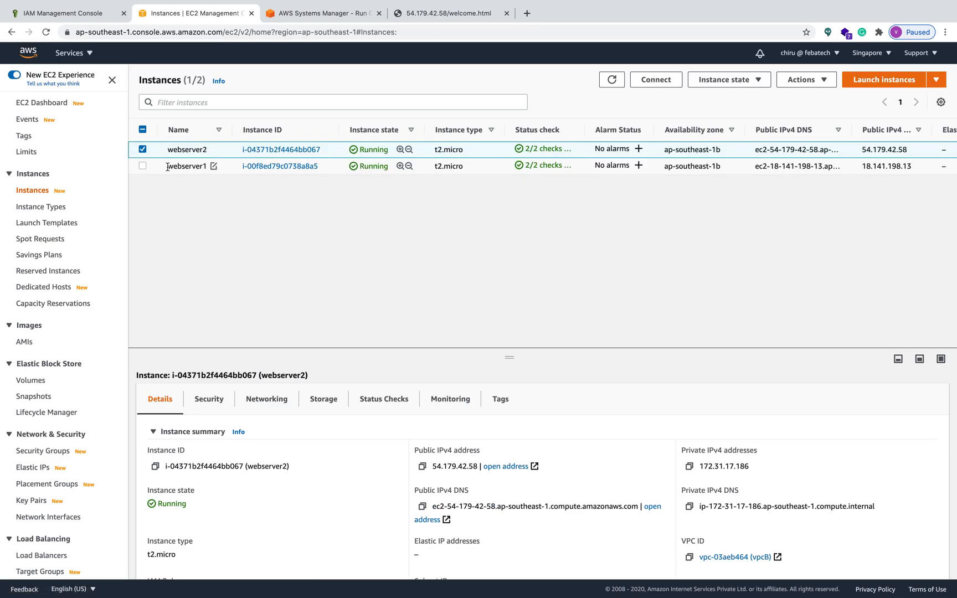
pyautogui.click(143, 149)
pyautogui.click(179, 168)
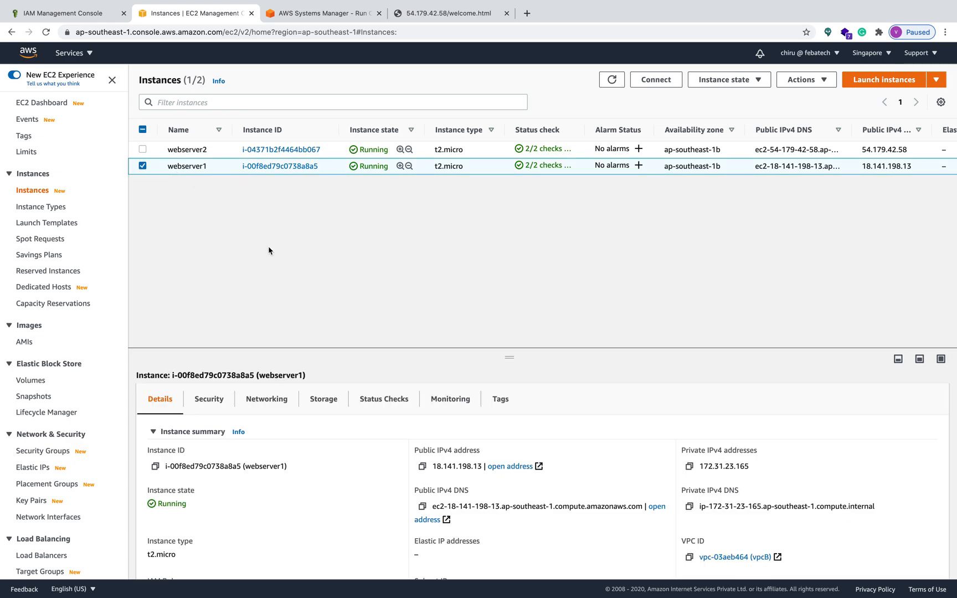
pyautogui.click(422, 467)
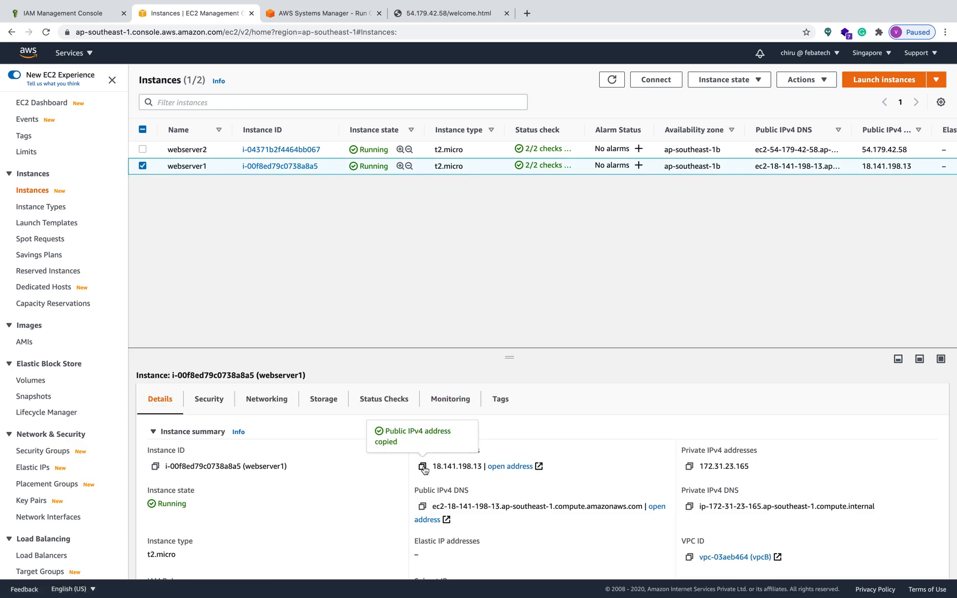
pyautogui.click(526, 13)
pyautogui.press('super+v')
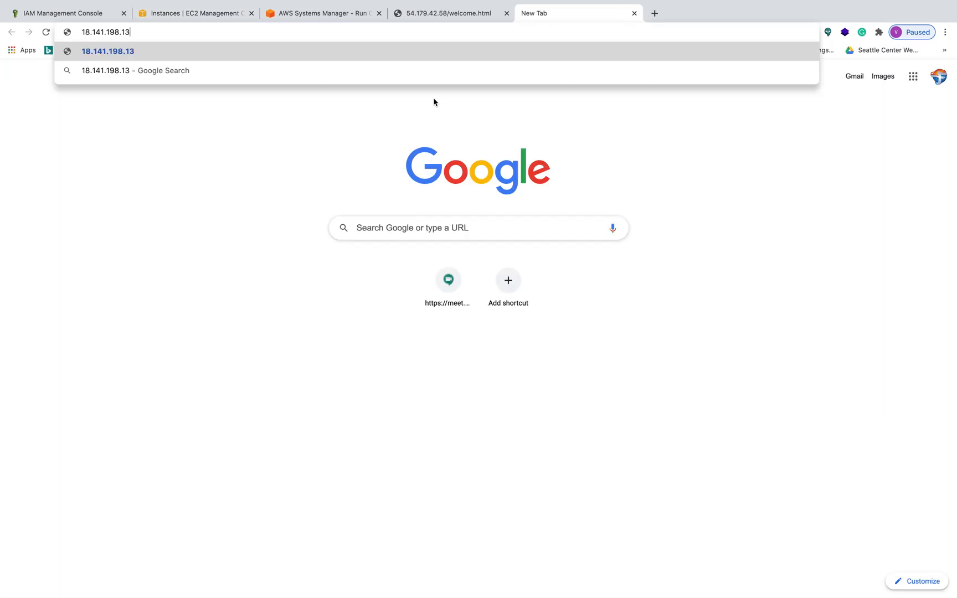
pyautogui.press('Return')
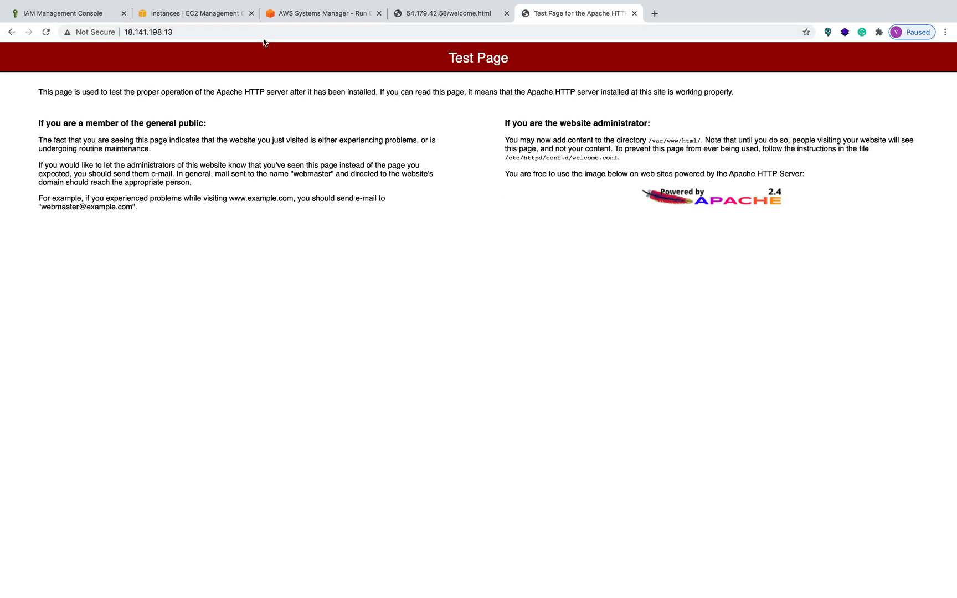
# - Open the /welcome.html page on webserver1 at 18.141.198.13
pyautogui.click(261, 31)
pyautogui.click(261, 31)
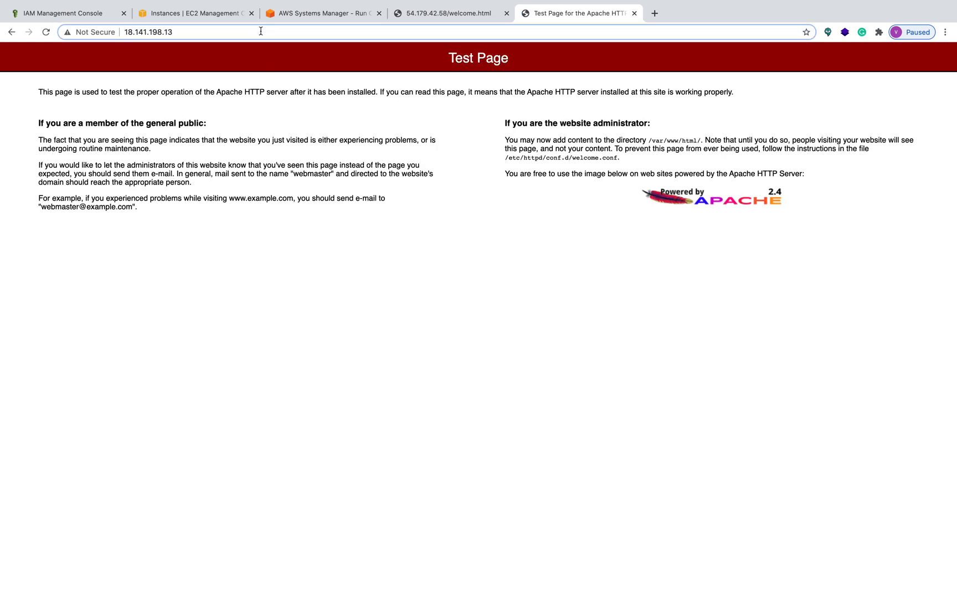
pyautogui.write('/welcome.html')
pyautogui.press('Return')
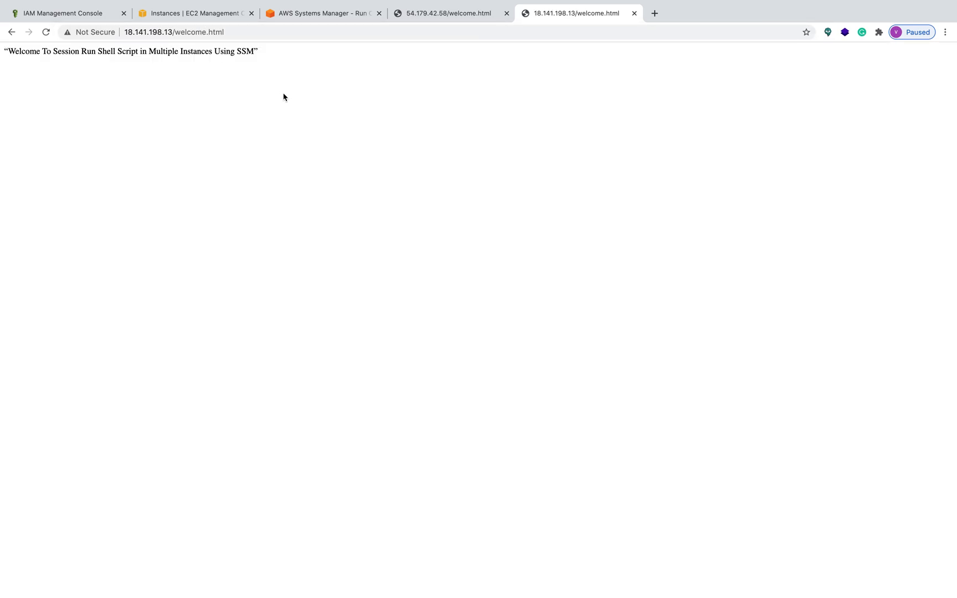
# - Switch to Keynote to view the slide with the Systems Manager steps, and go back to Chrome
pyautogui.press('super+Tab')
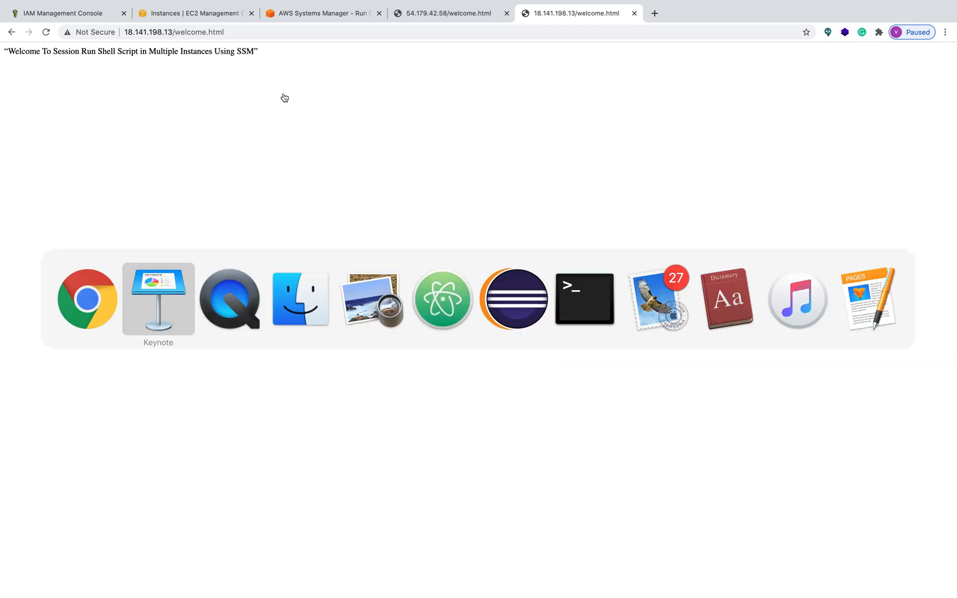
pyautogui.press('super+Tab')
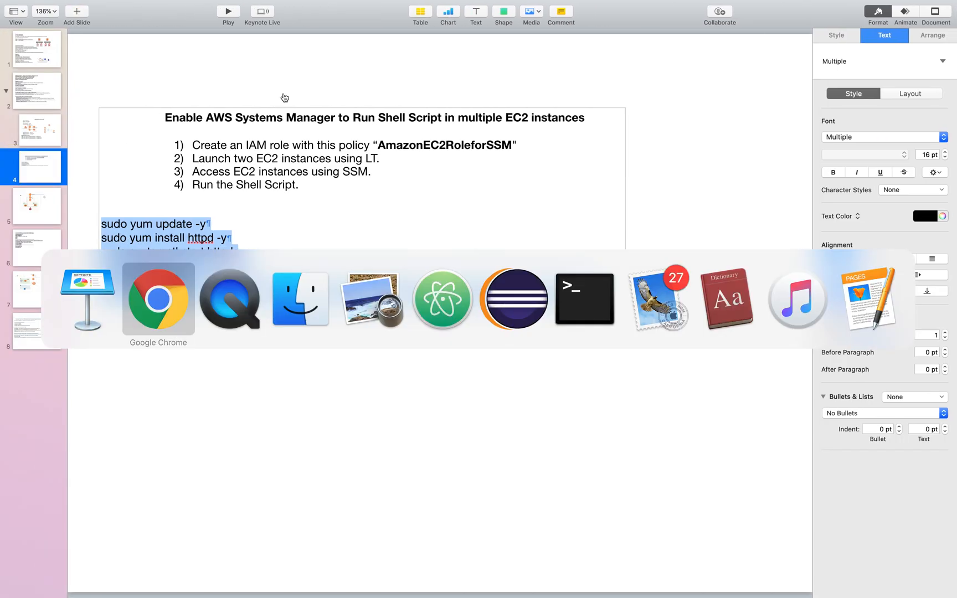